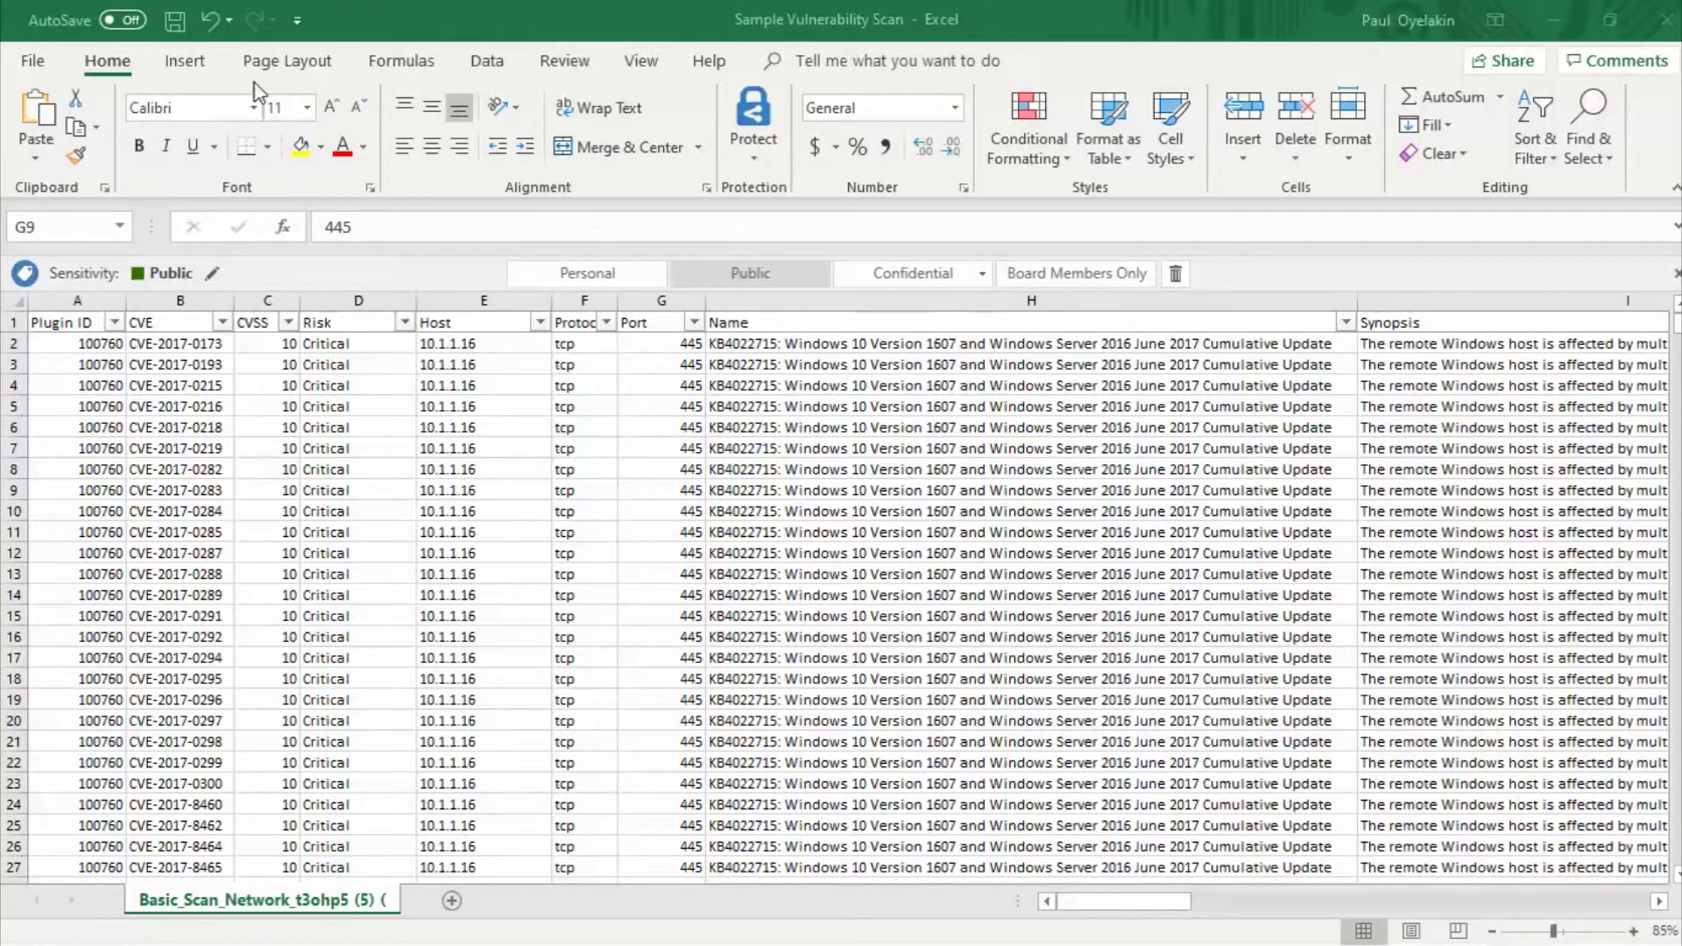
# - Insert a blank PivotTable from the scan data range onto a new worksheet, Sheet3
pyautogui.click(183, 63)
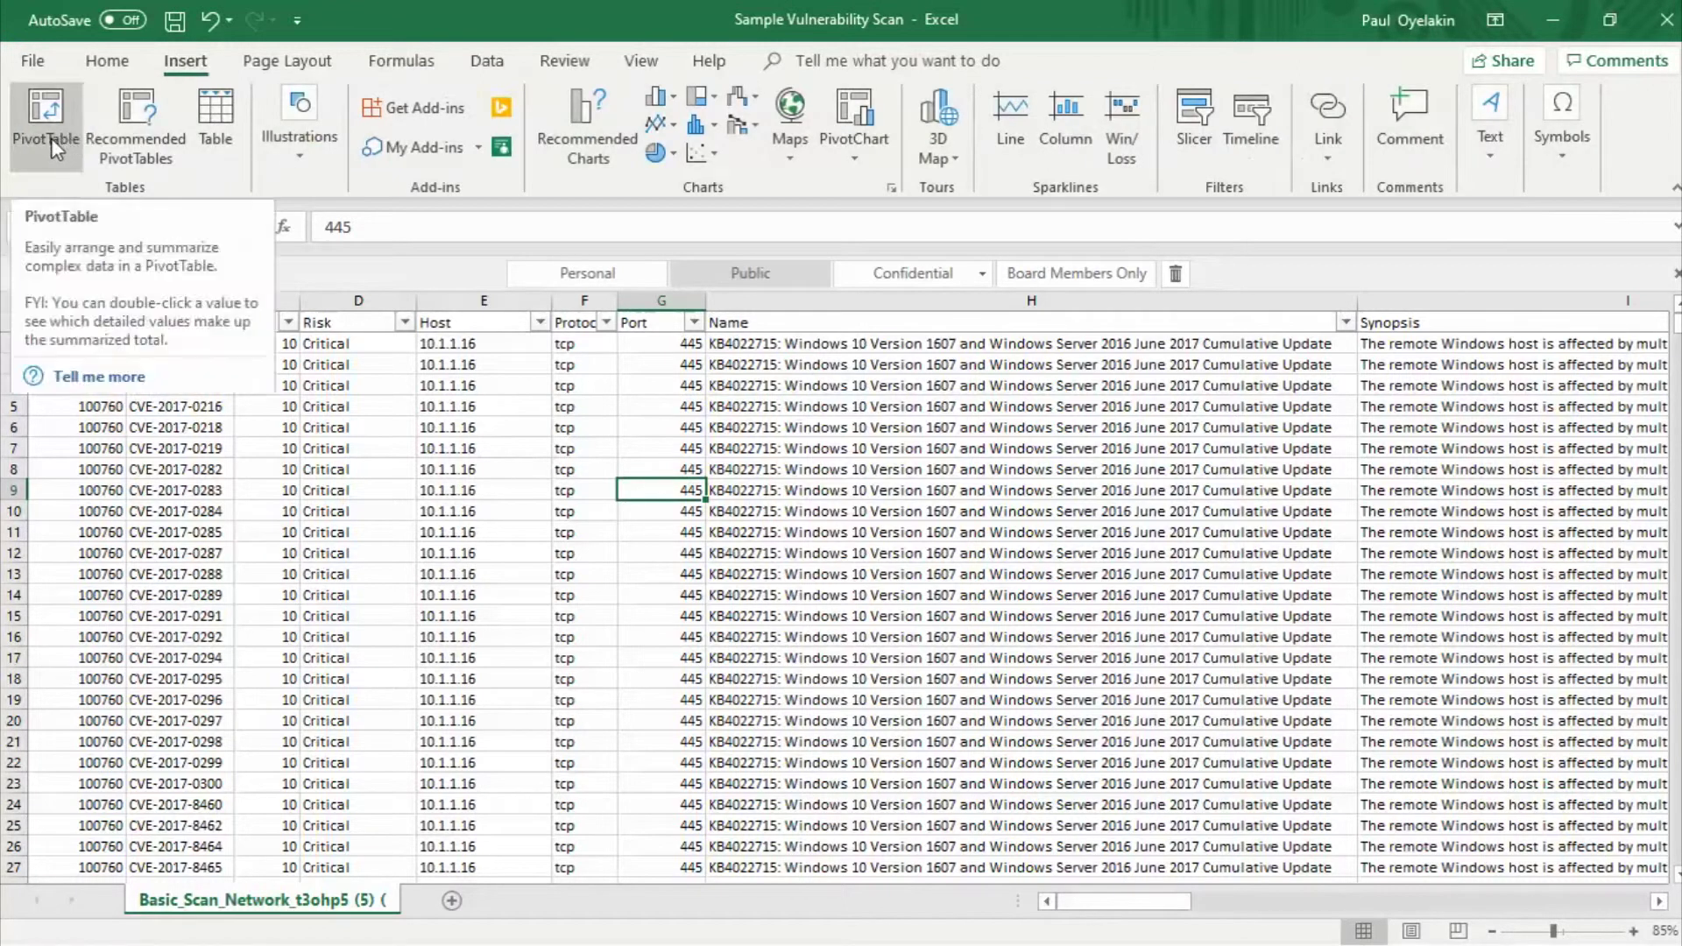
pyautogui.click(51, 139)
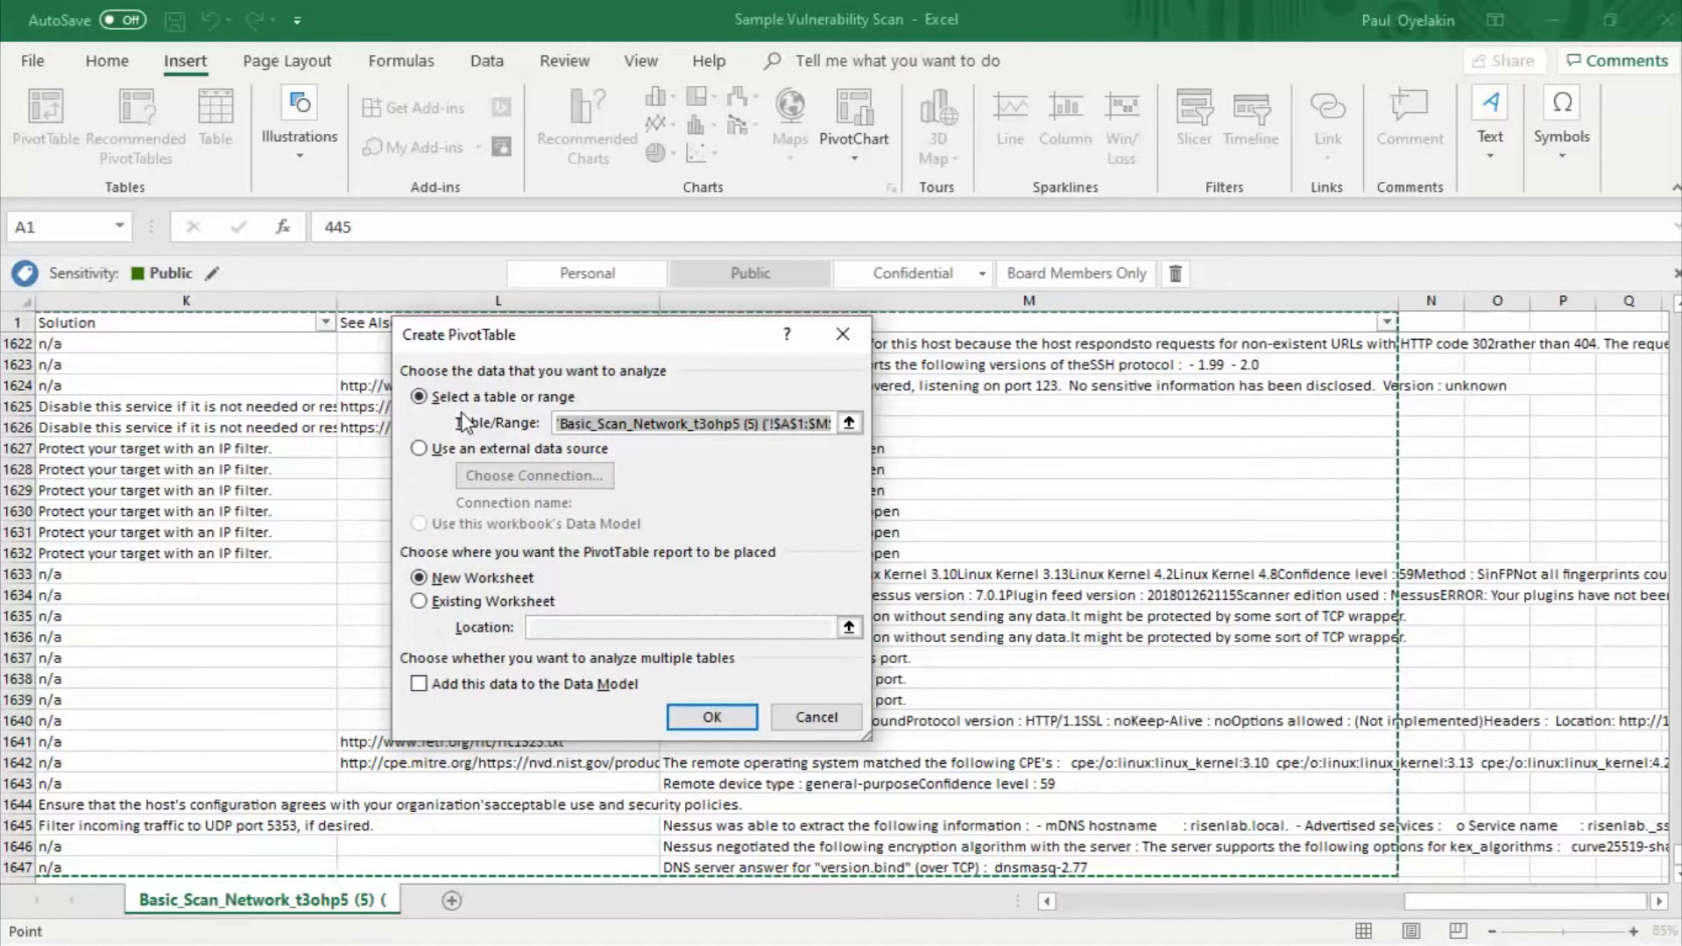
pyautogui.click(712, 717)
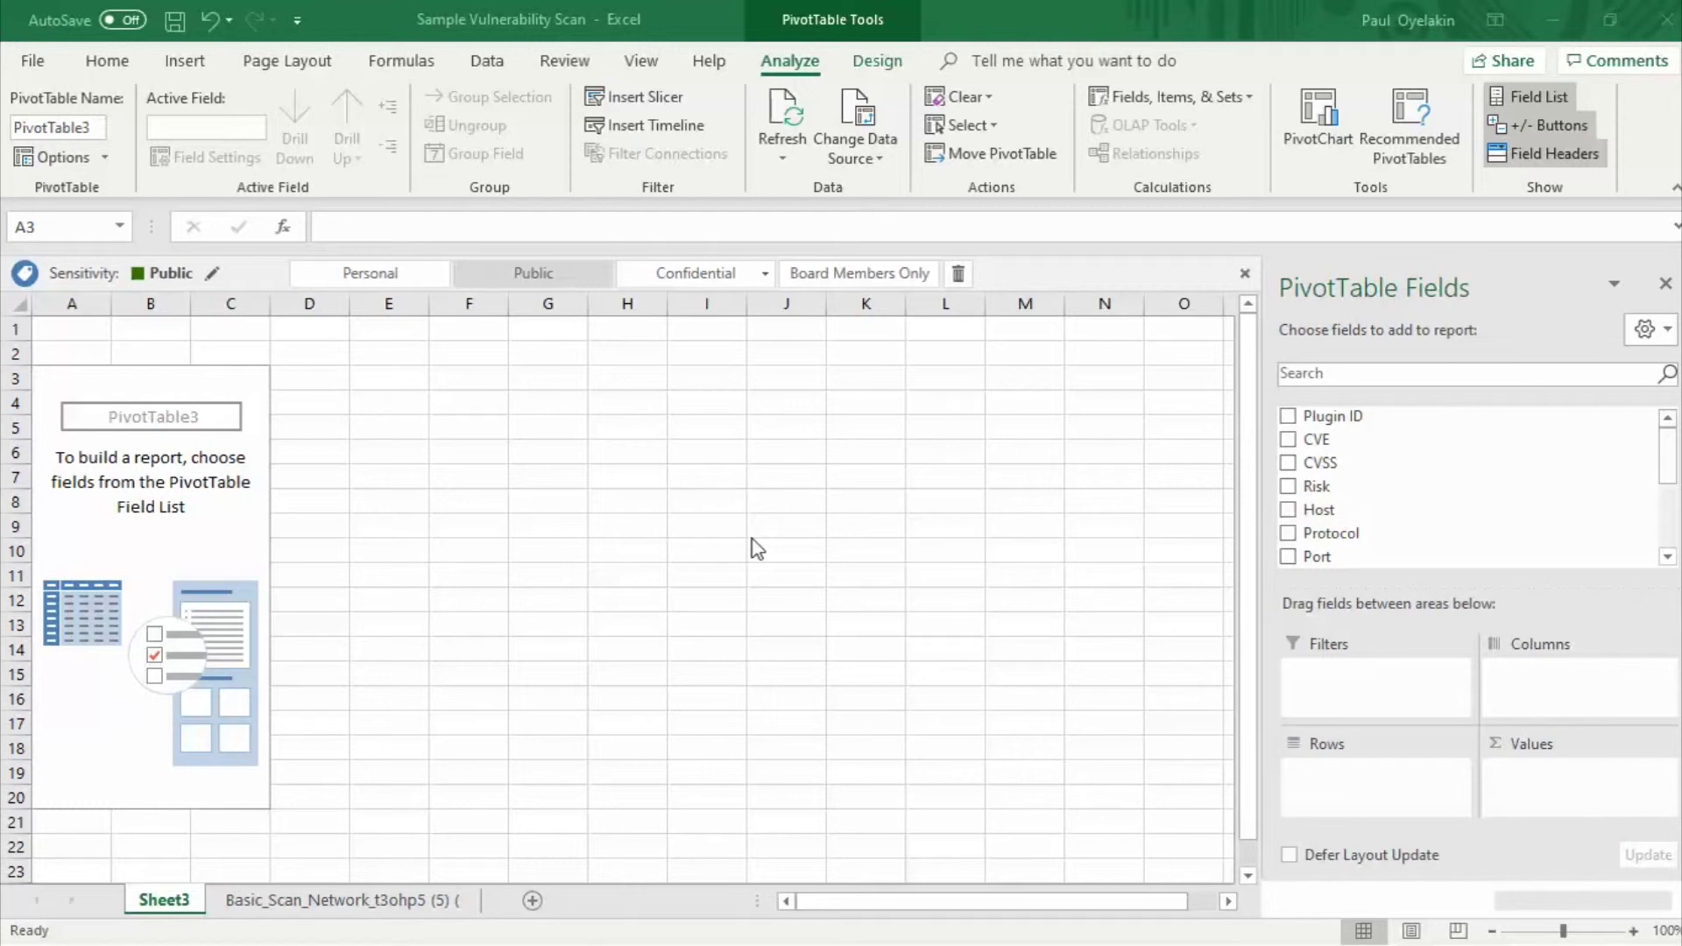
pyautogui.click(313, 899)
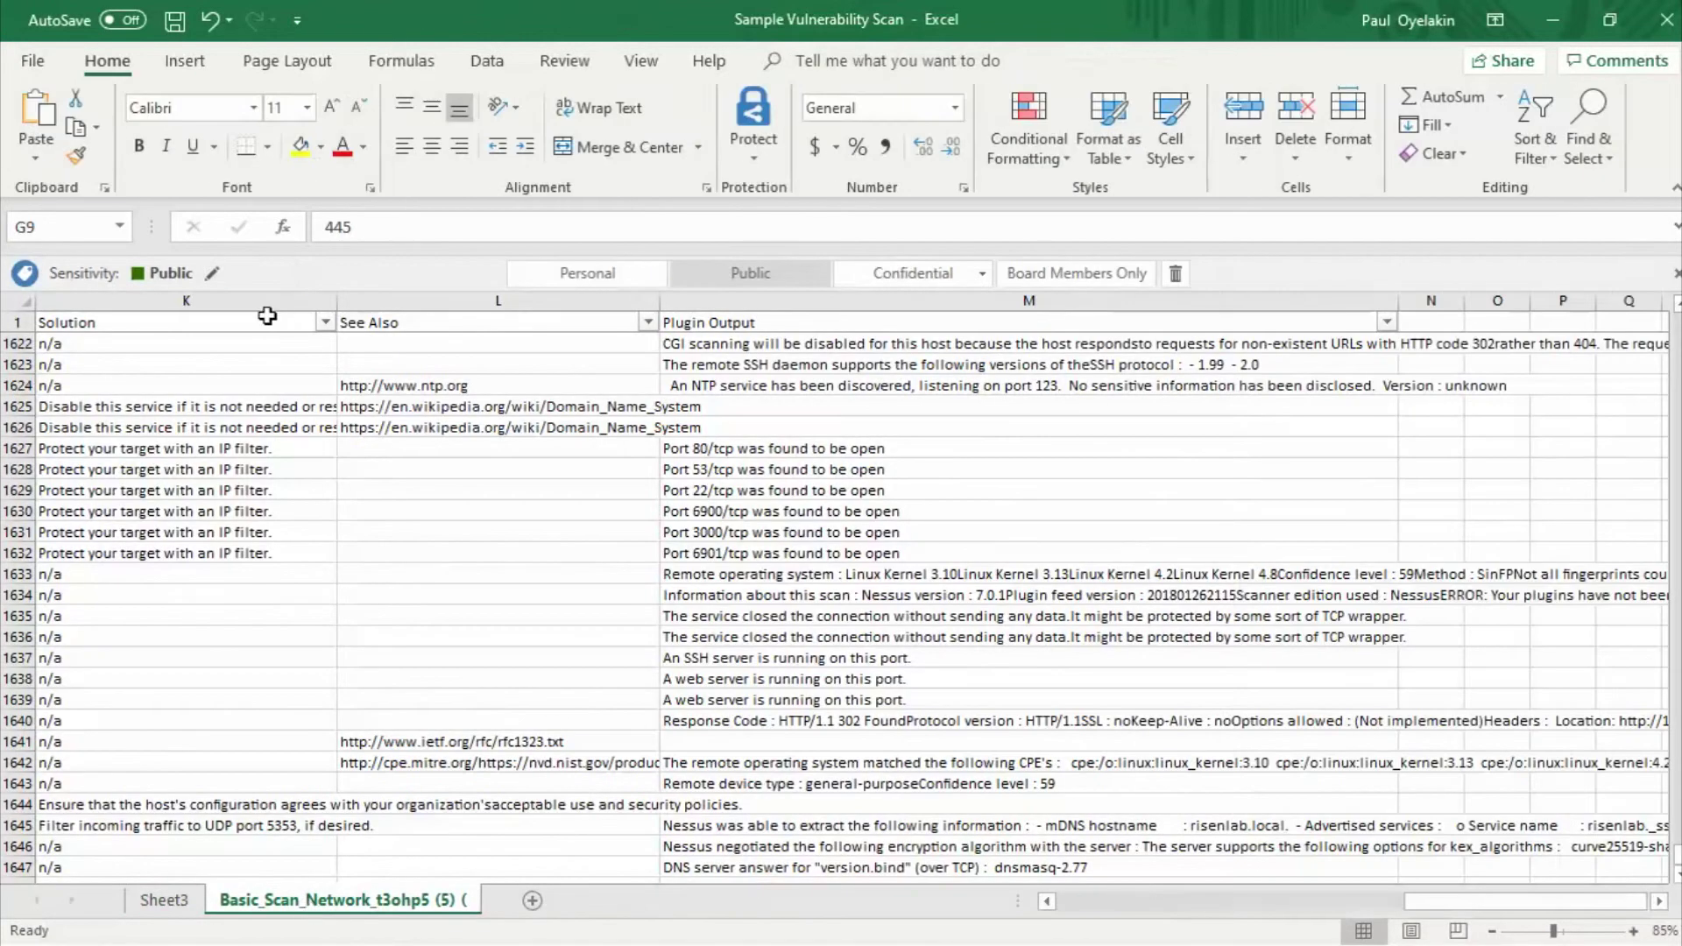
# - Review the Risk values in column D of the scan data sheet
pyautogui.scroll(7, 357, 364)
pyautogui.moveTo(1420, 902); pyautogui.dragTo(1017, 866)
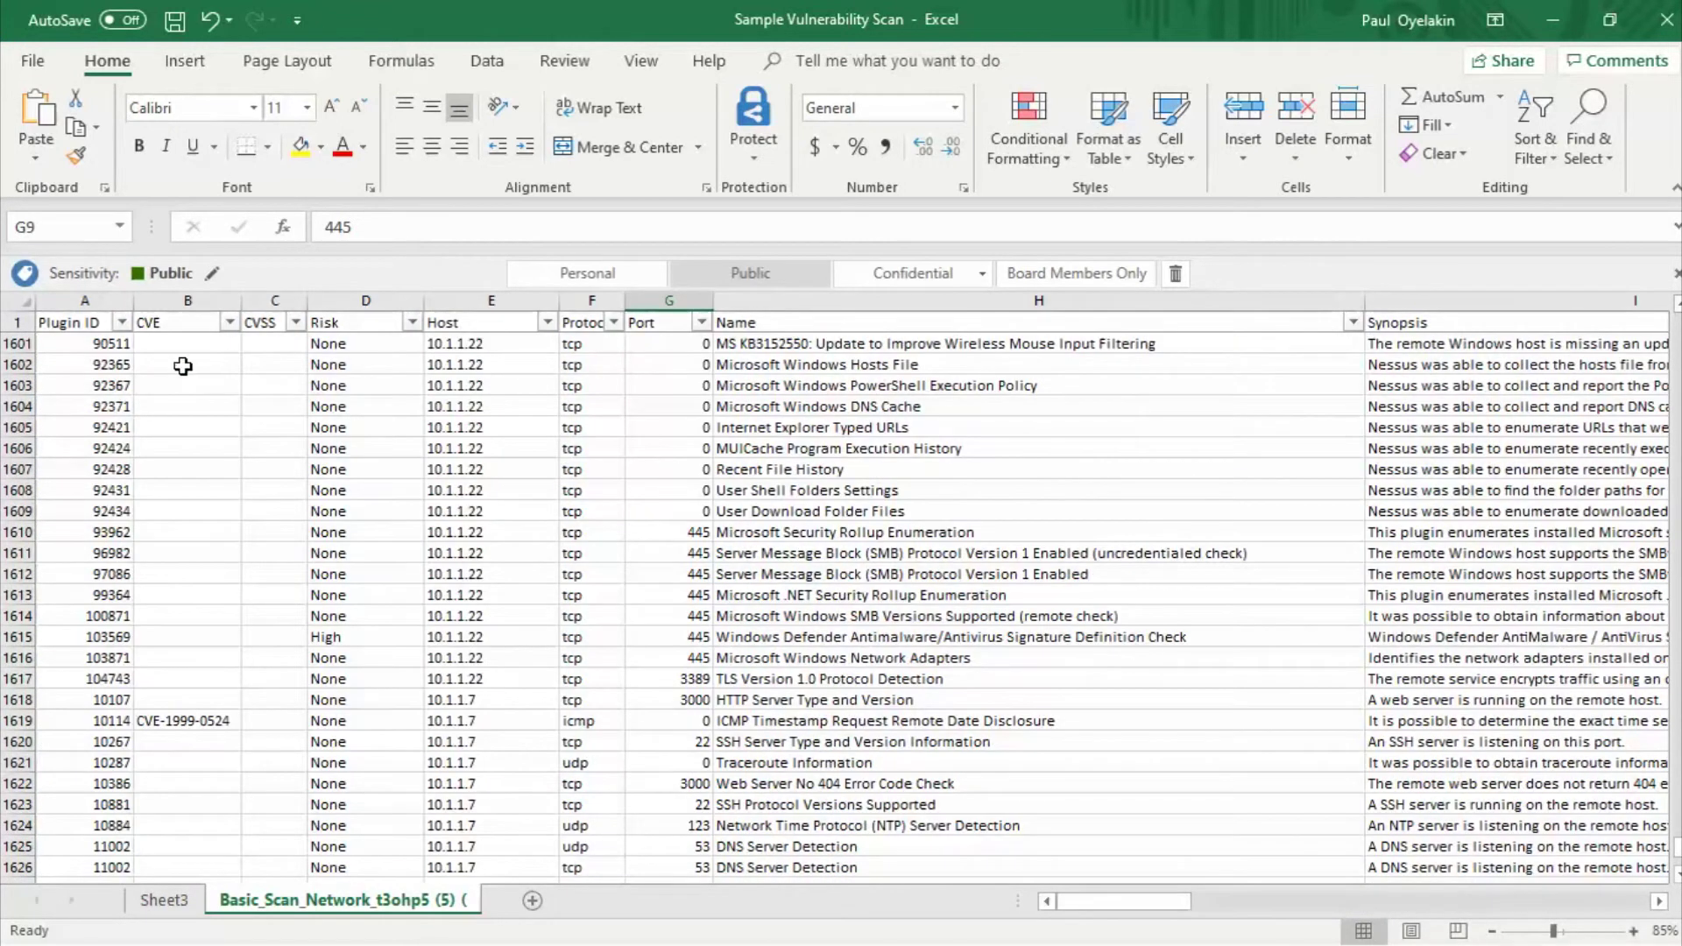
pyautogui.click(288, 353)
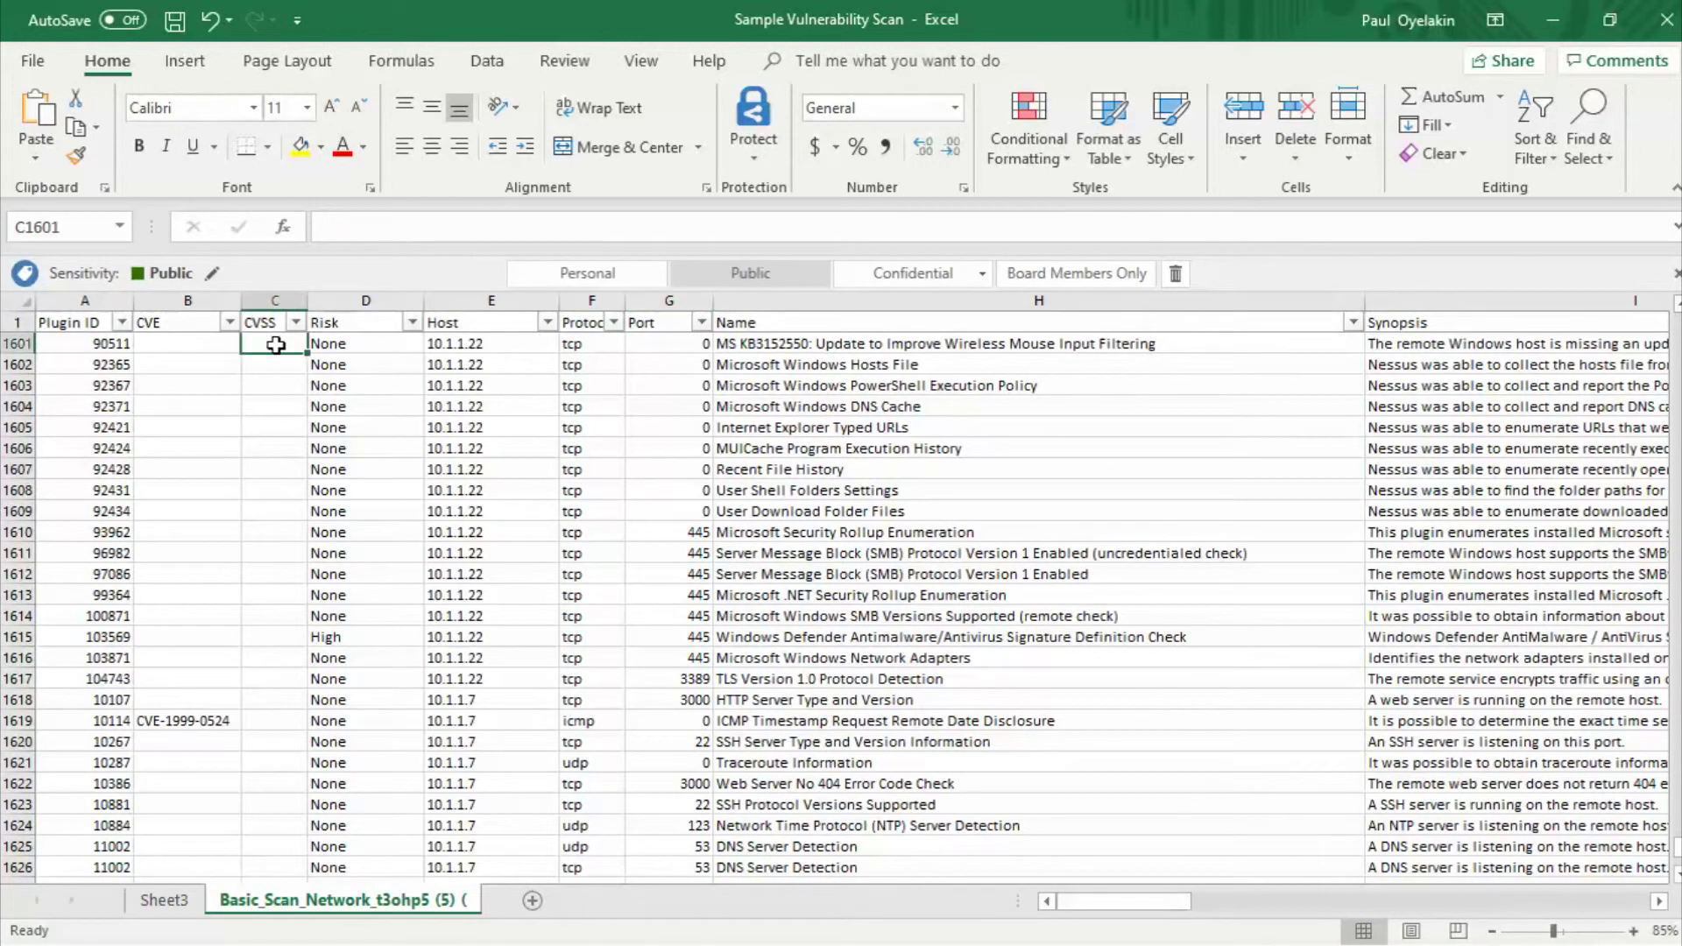
pyautogui.click(382, 366)
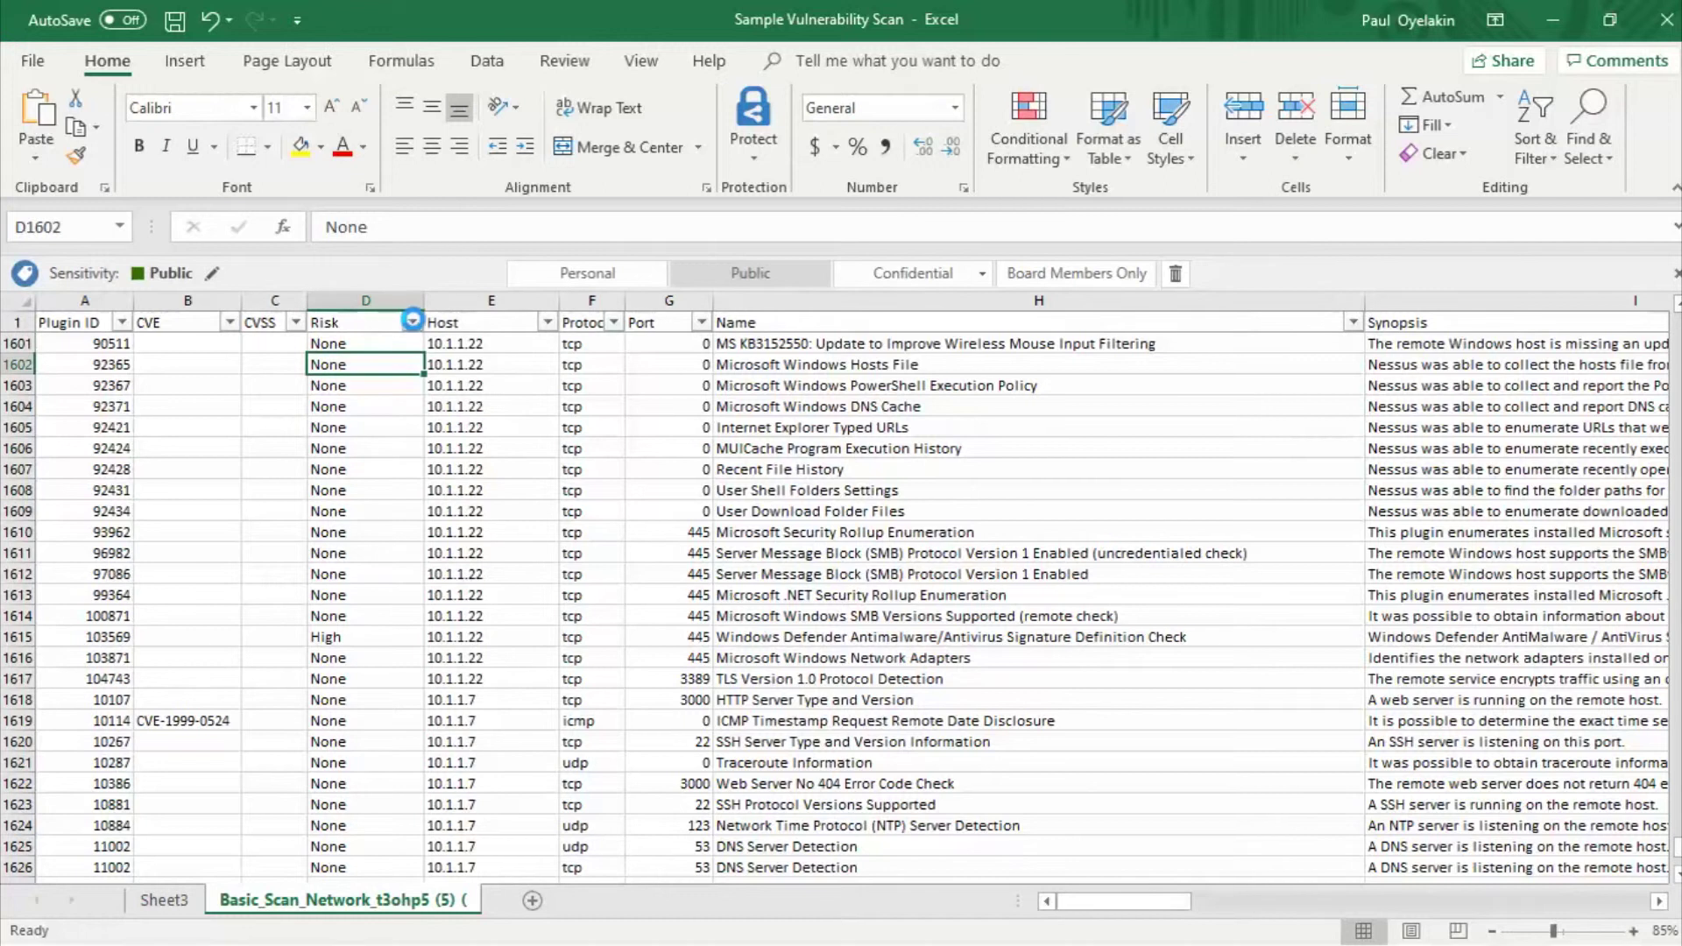
pyautogui.click(412, 323)
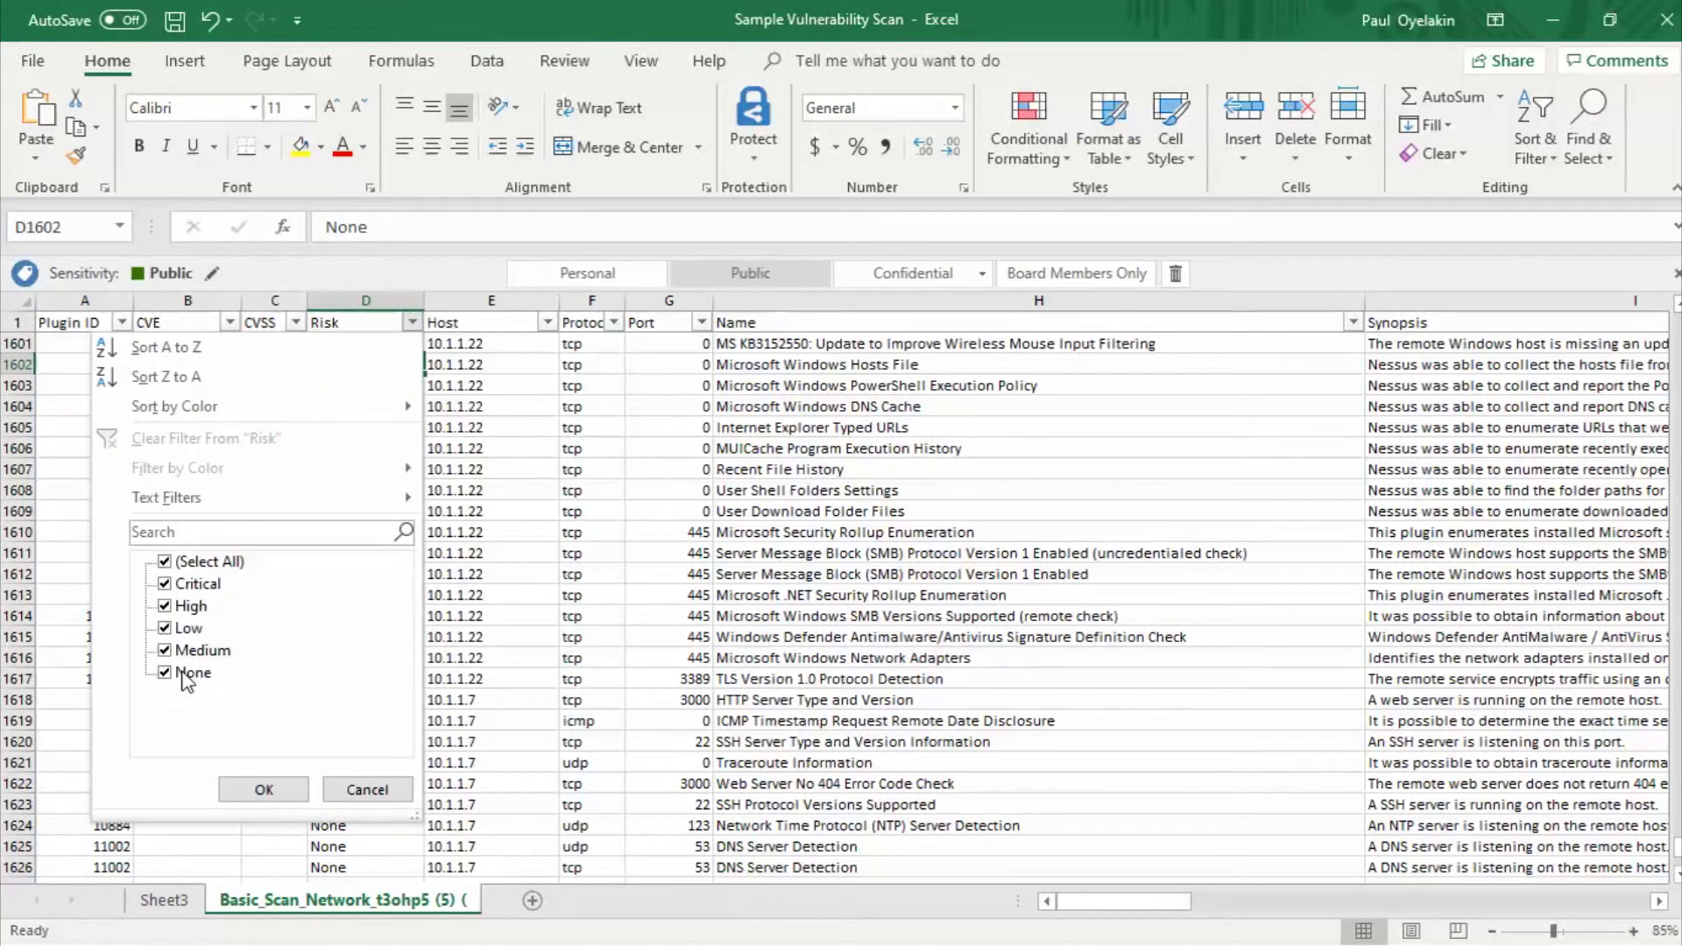
pyautogui.press('Escape')
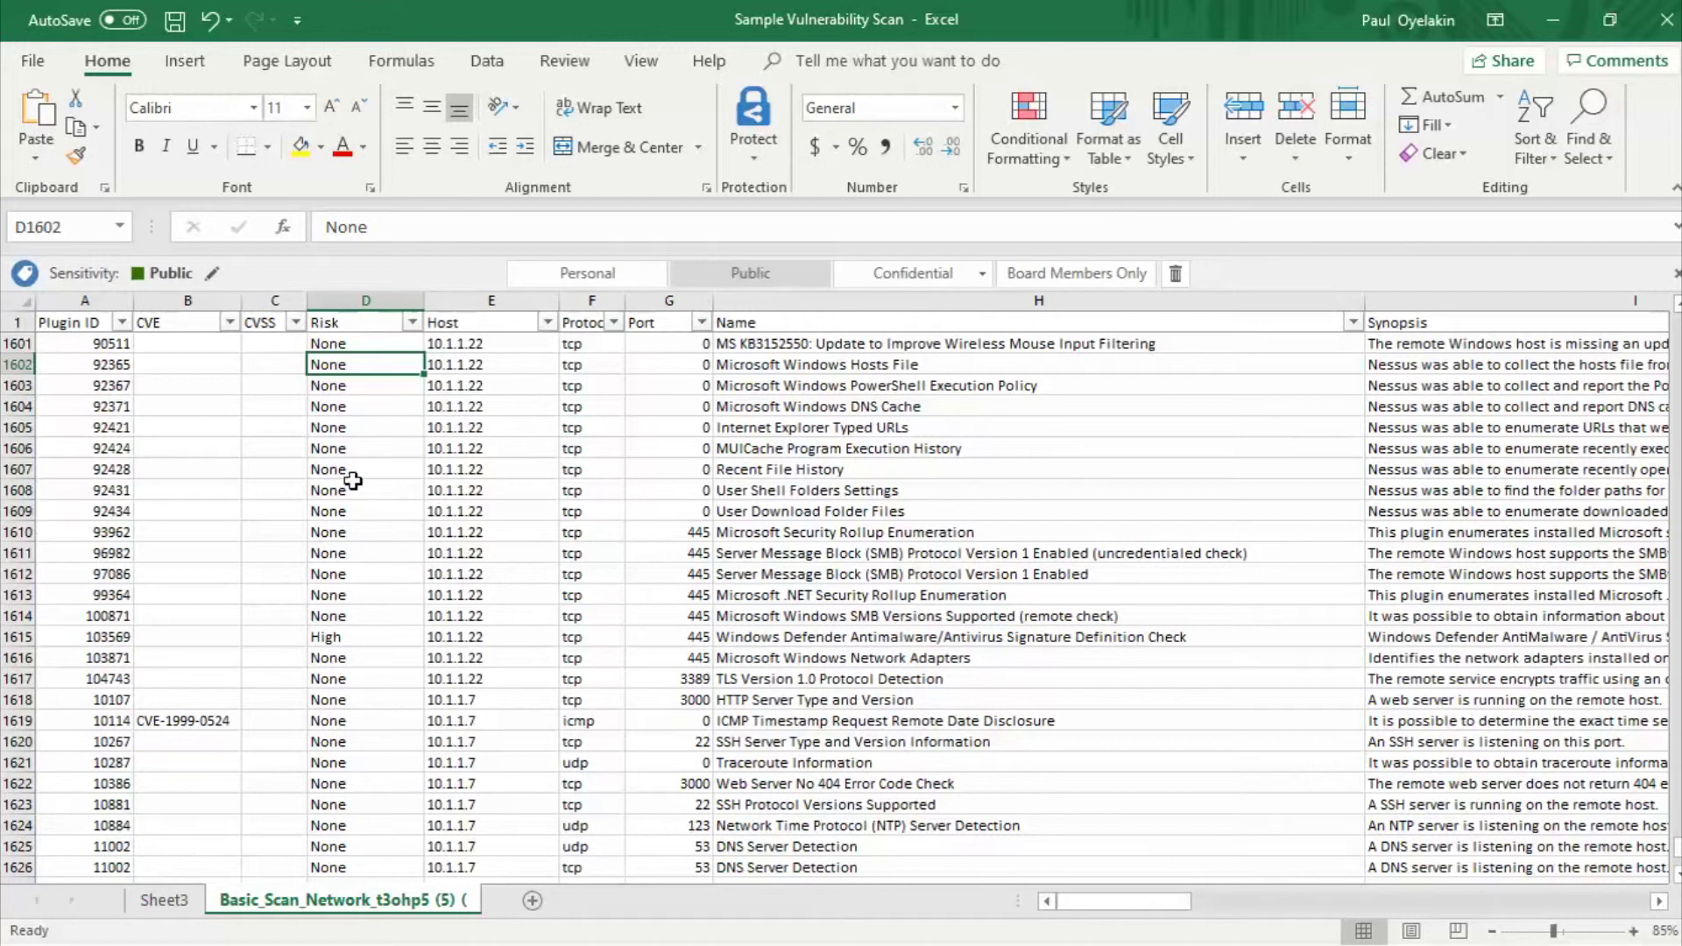
pyautogui.click(175, 903)
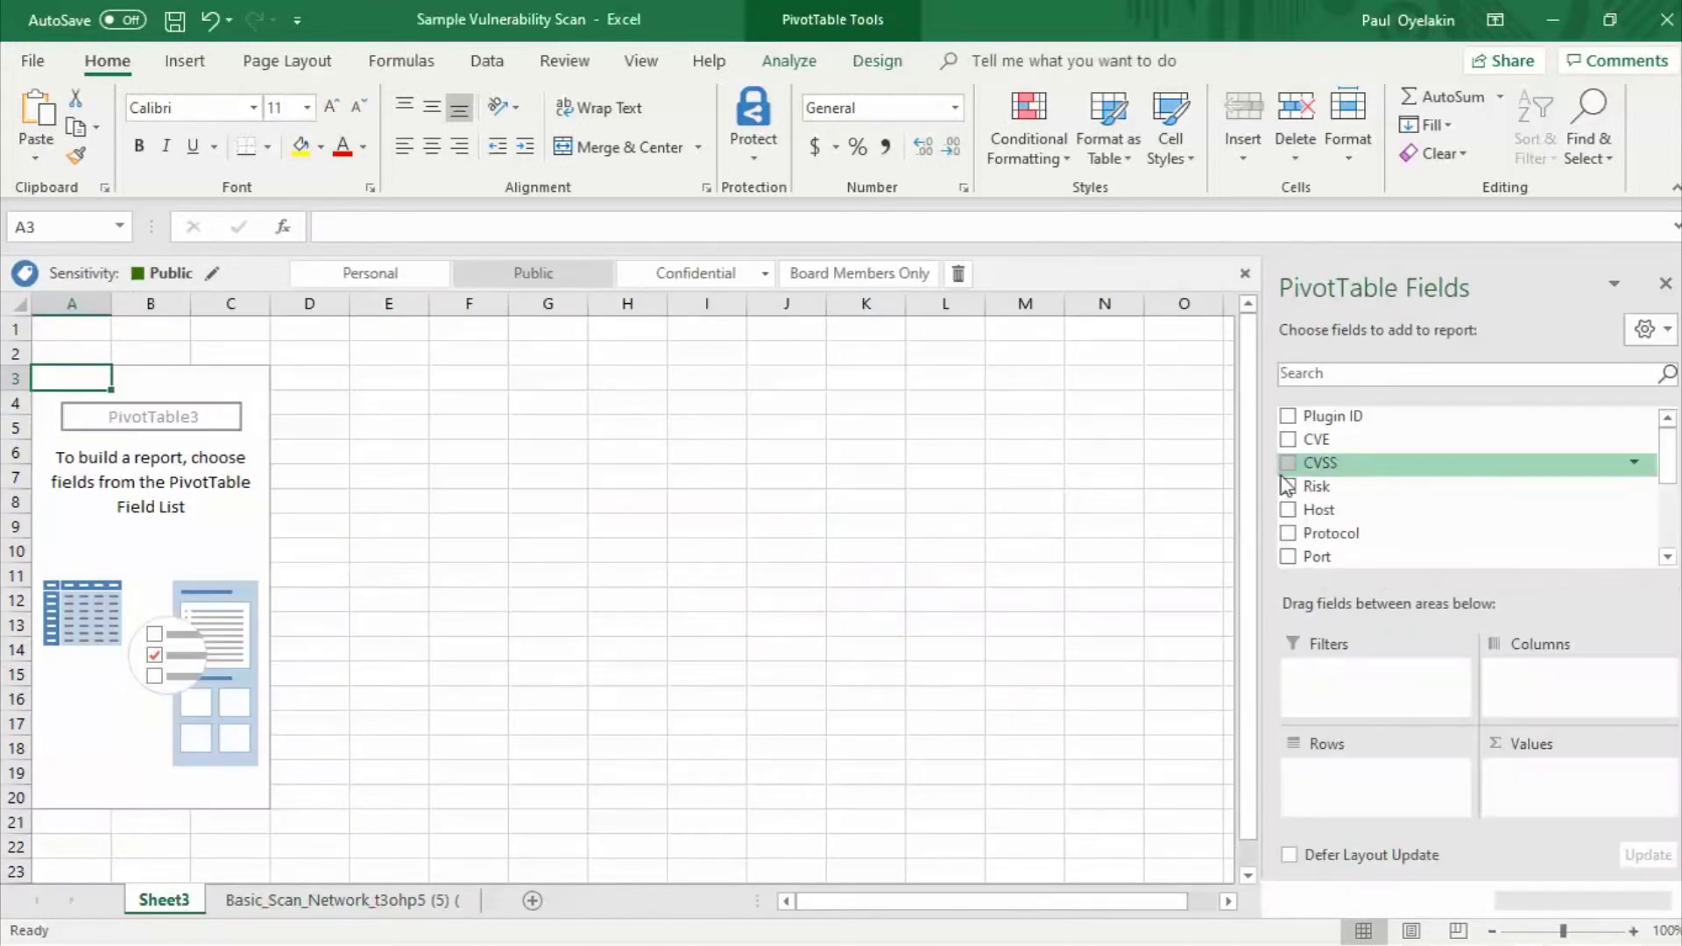
# - Add Risk as pivot rows and filter out Low, Medium and None, keeping Critical and High
pyautogui.click(1288, 488)
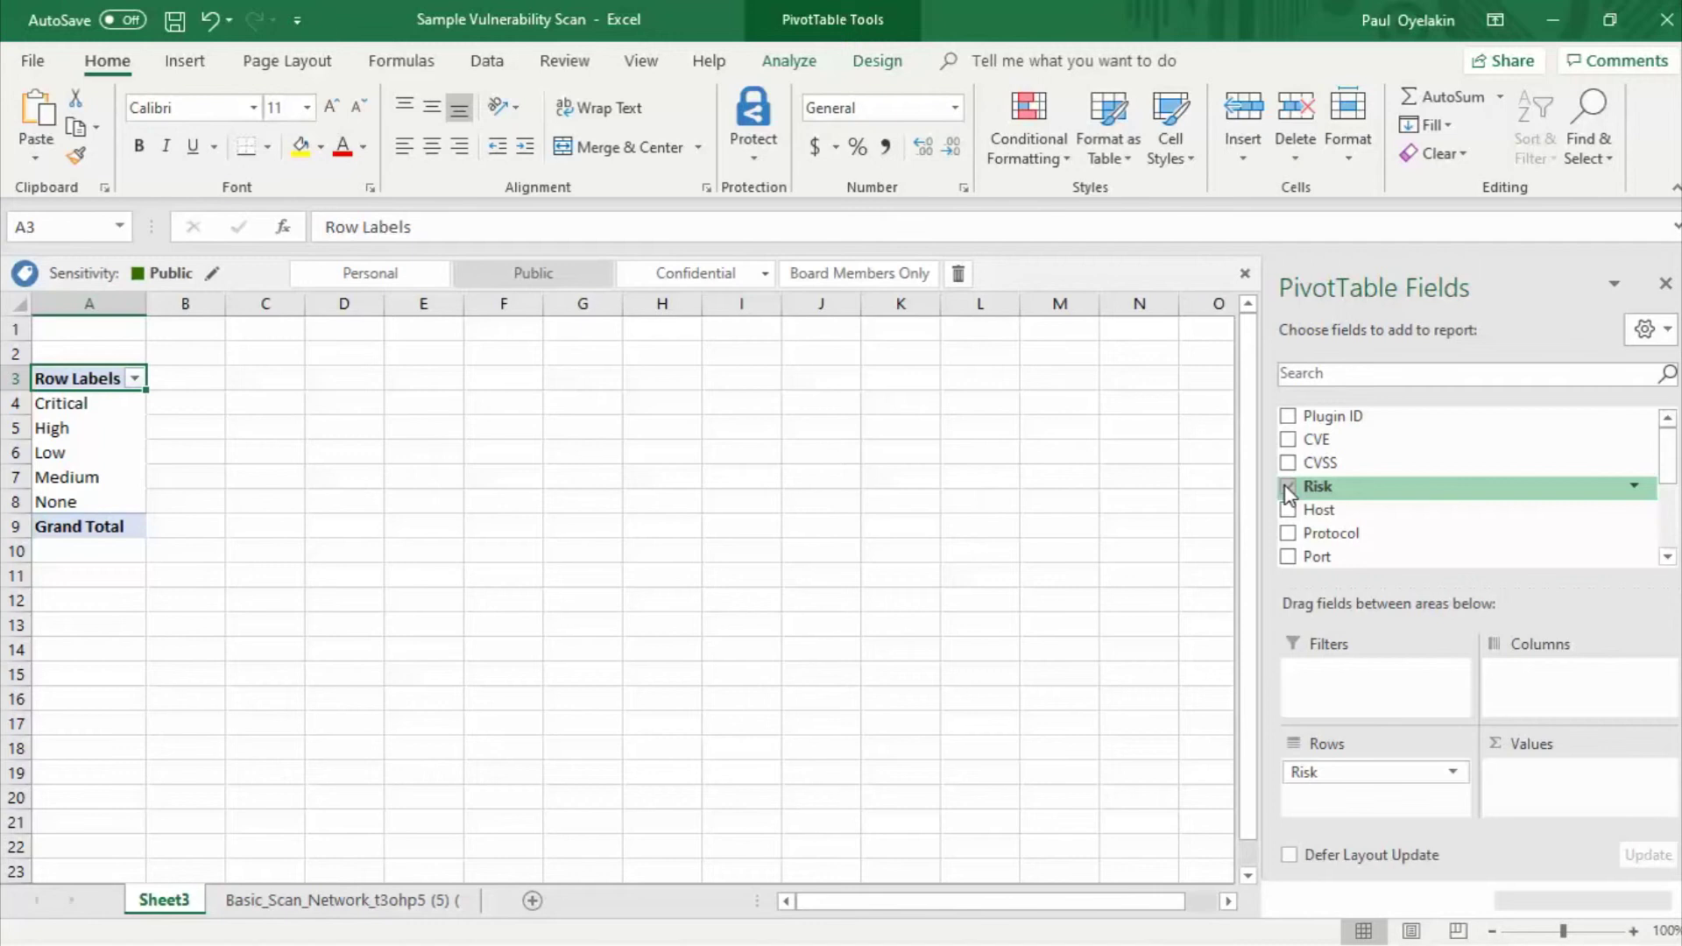
pyautogui.click(265, 550)
pyautogui.moveTo(105, 405); pyautogui.dragTo(80, 489)
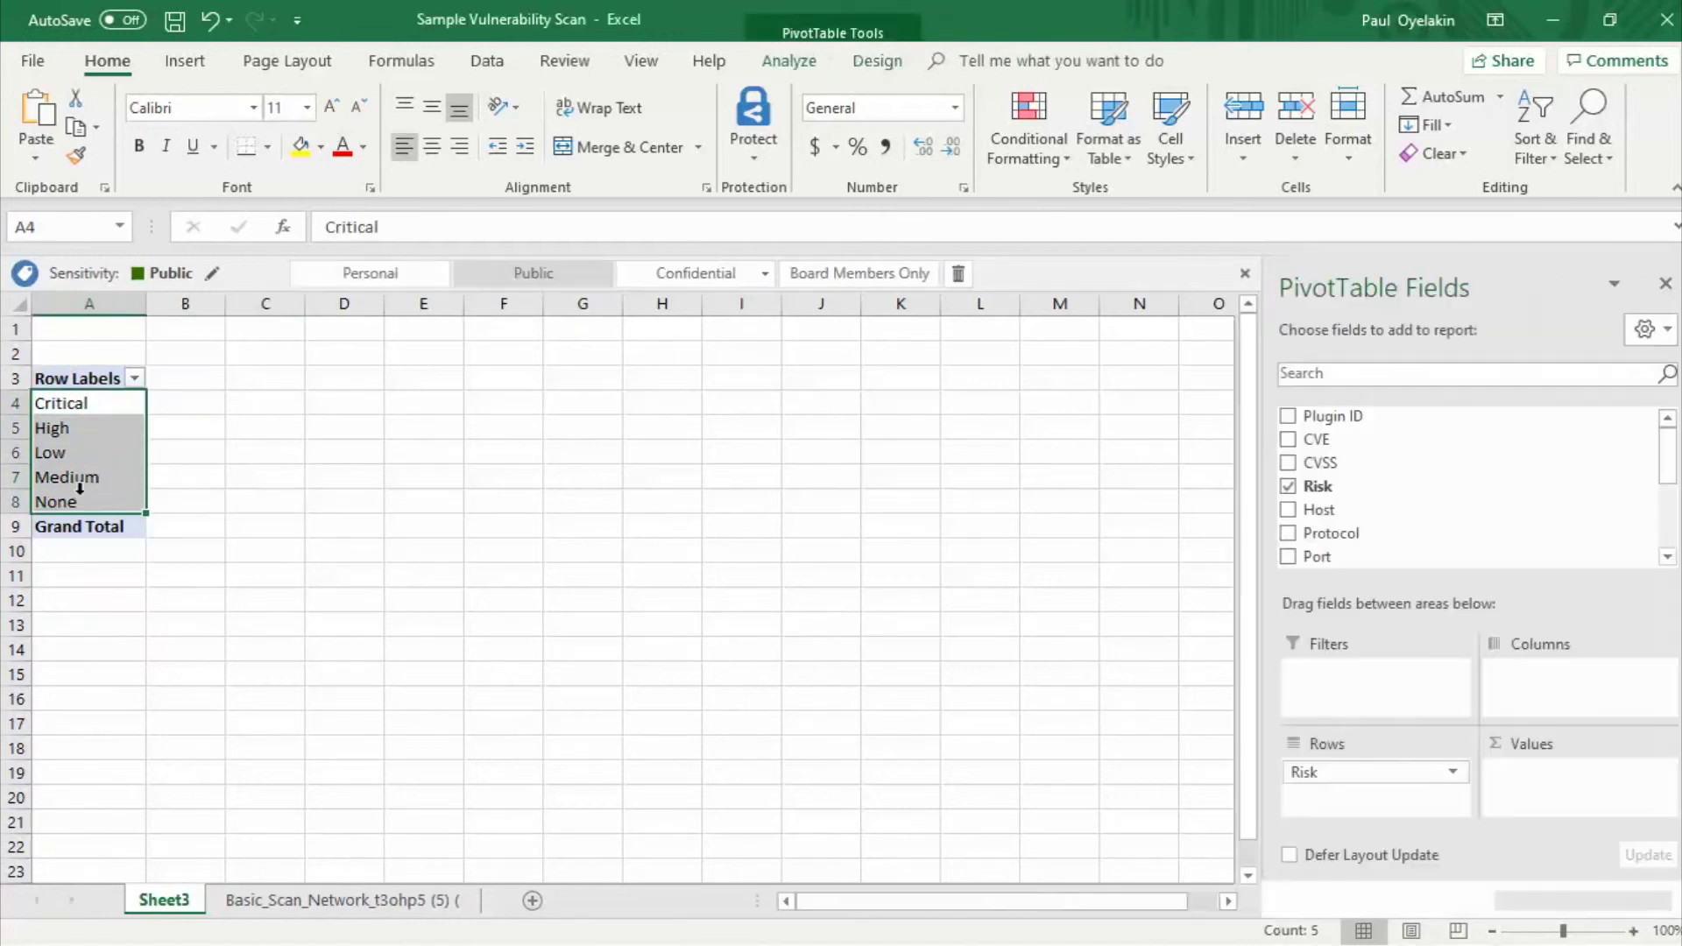
pyautogui.click(135, 380)
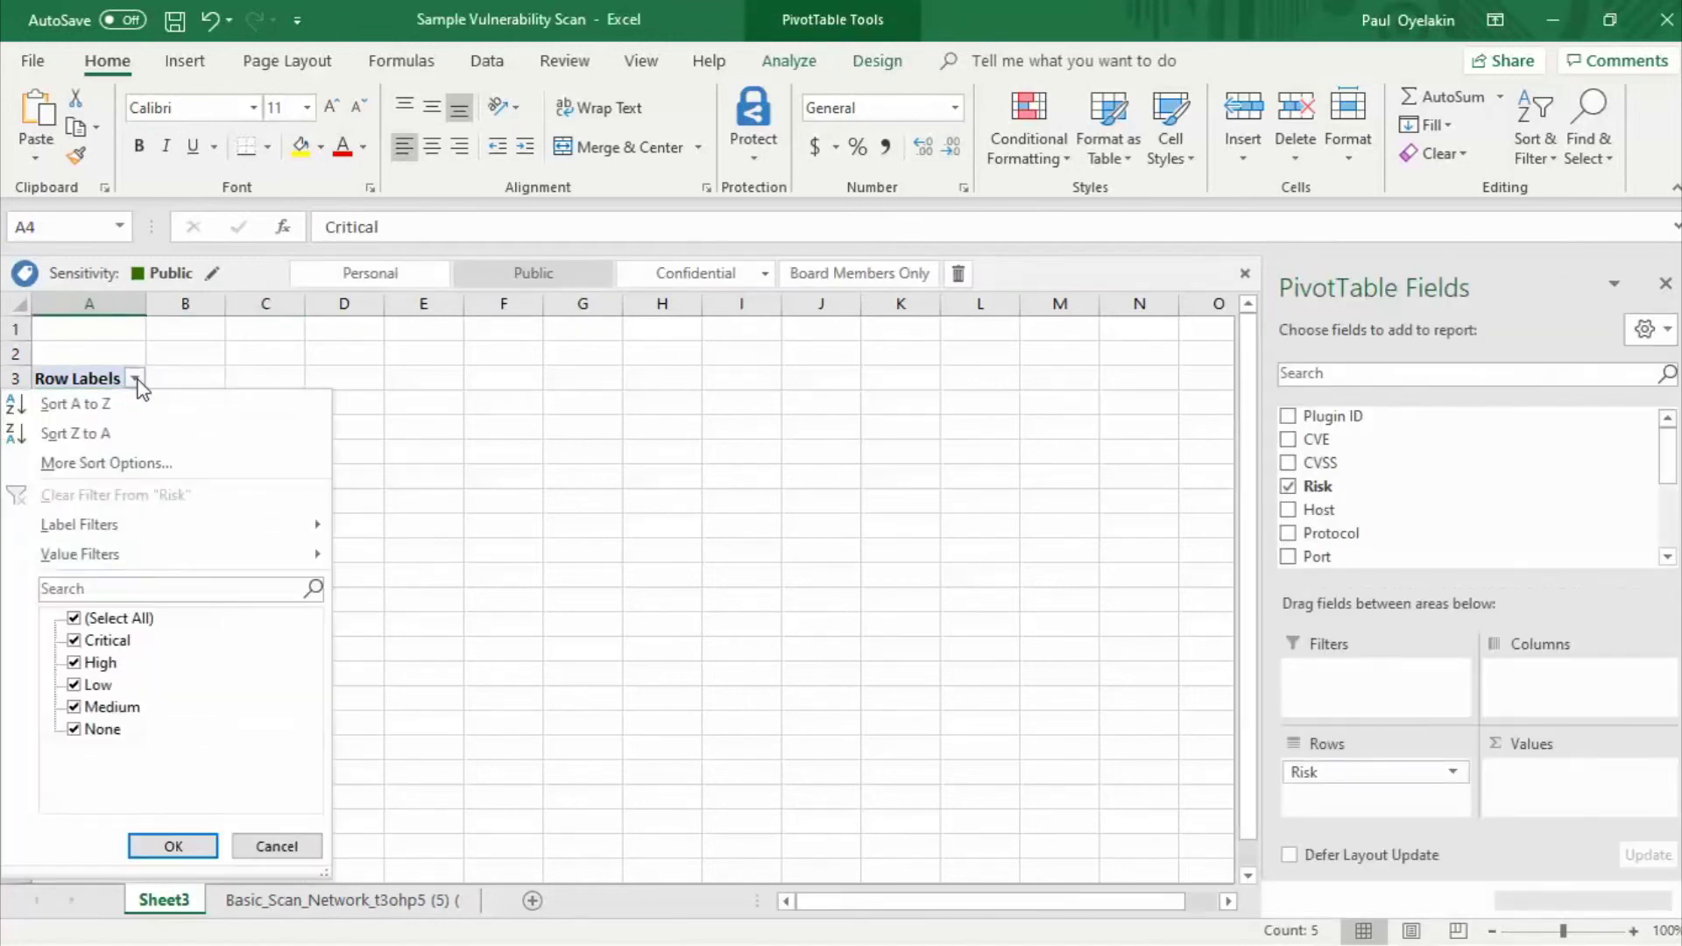
pyautogui.click(74, 685)
pyautogui.click(74, 707)
pyautogui.click(74, 729)
pyautogui.click(173, 845)
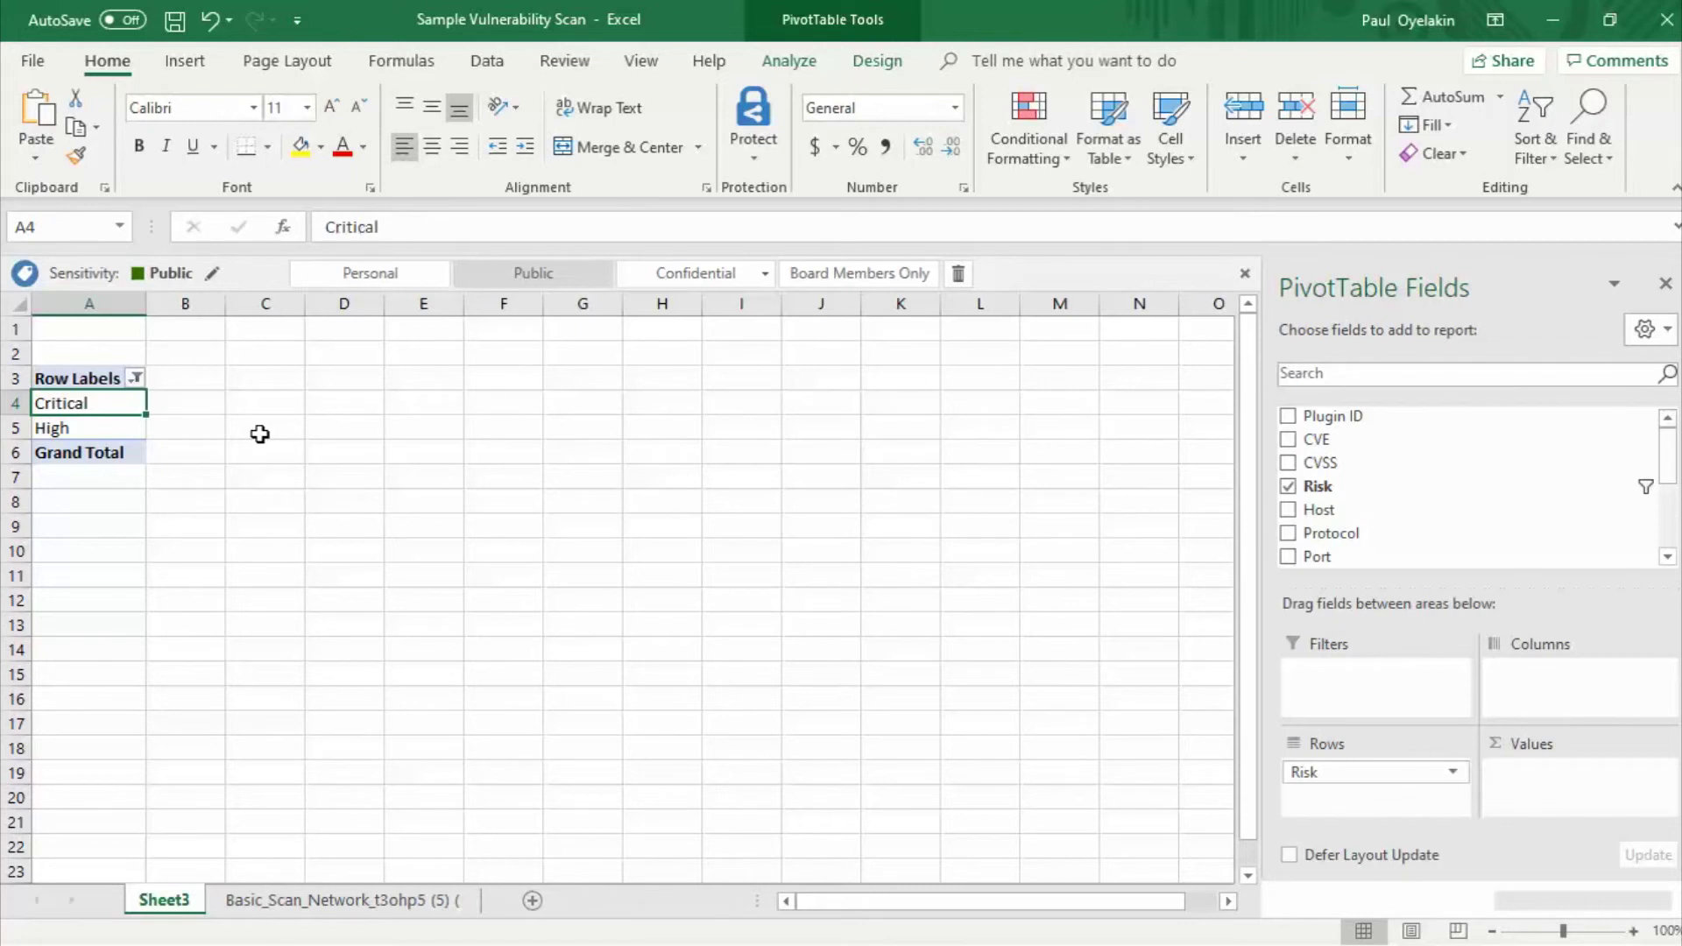
# - Locate and select the Solution column on the scan data sheet
pyautogui.click(287, 903)
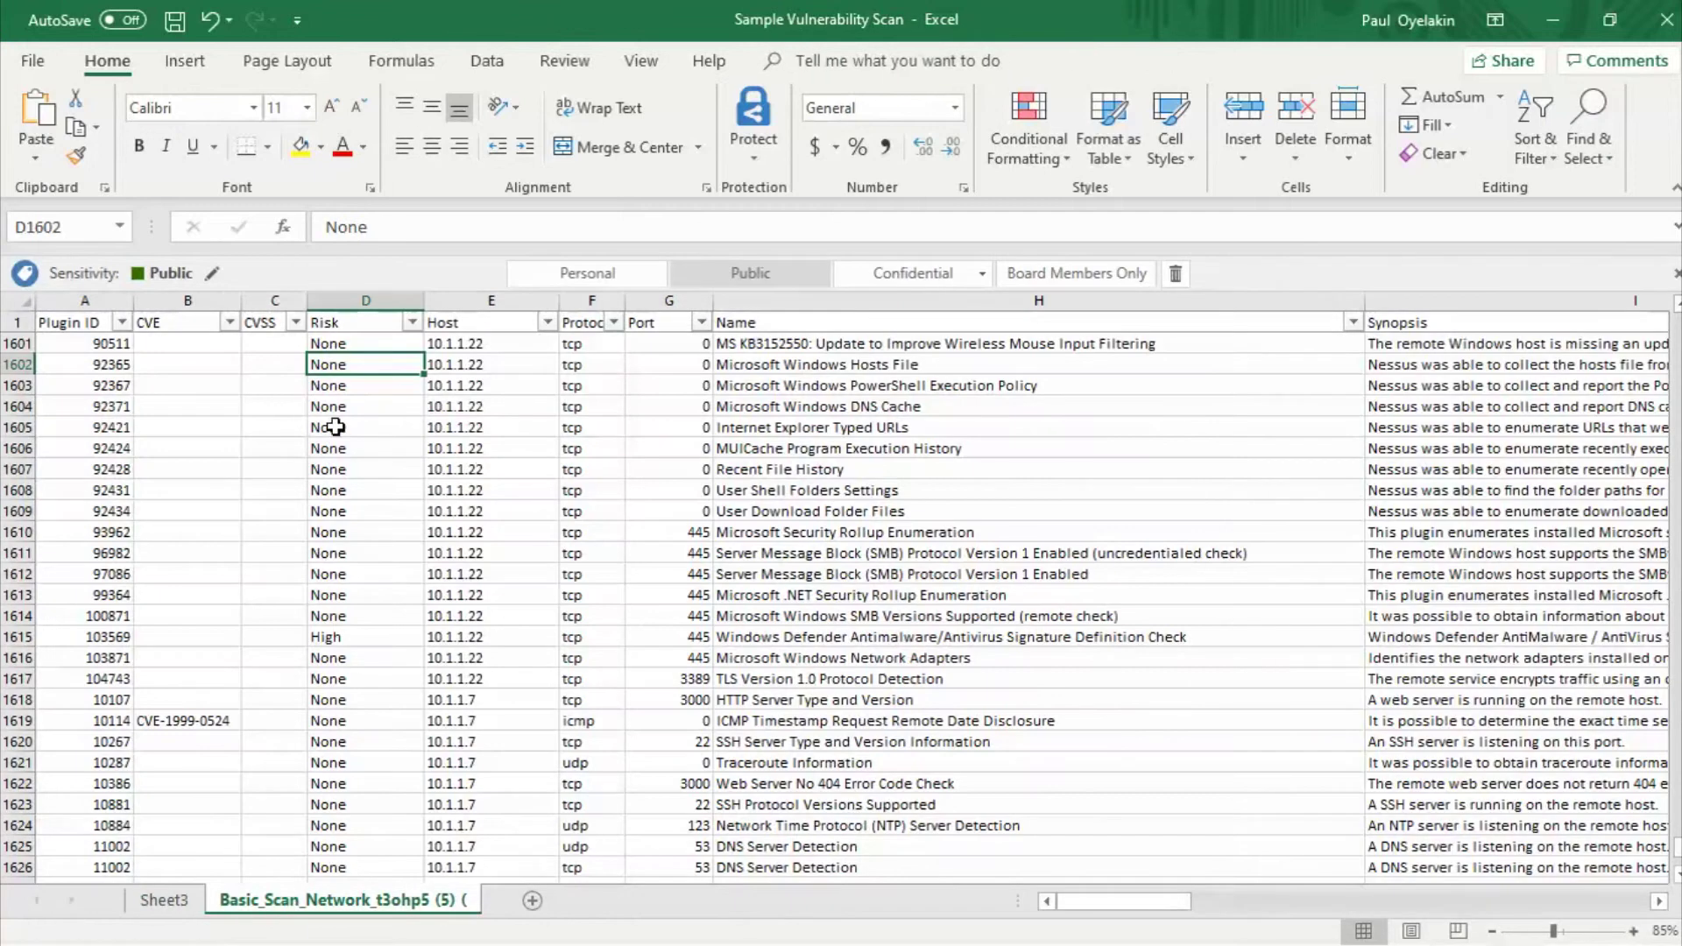
pyautogui.click(1462, 402)
pyautogui.press('Right')
pyautogui.press('Right')
pyautogui.press('Right')
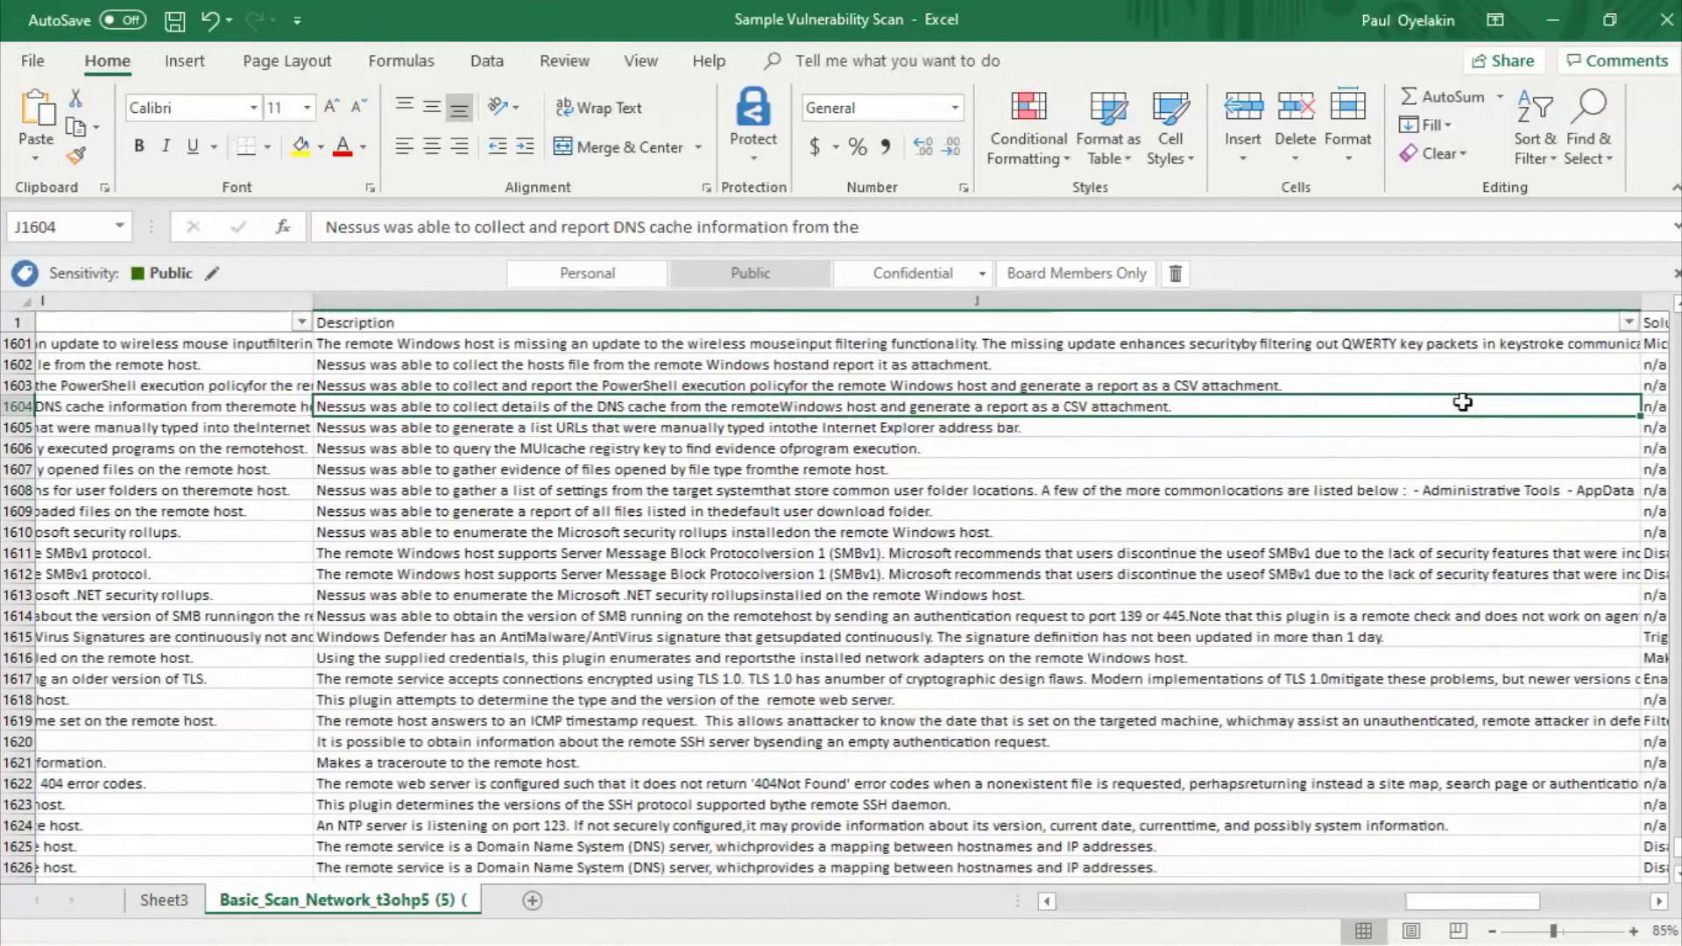
pyautogui.press('Left')
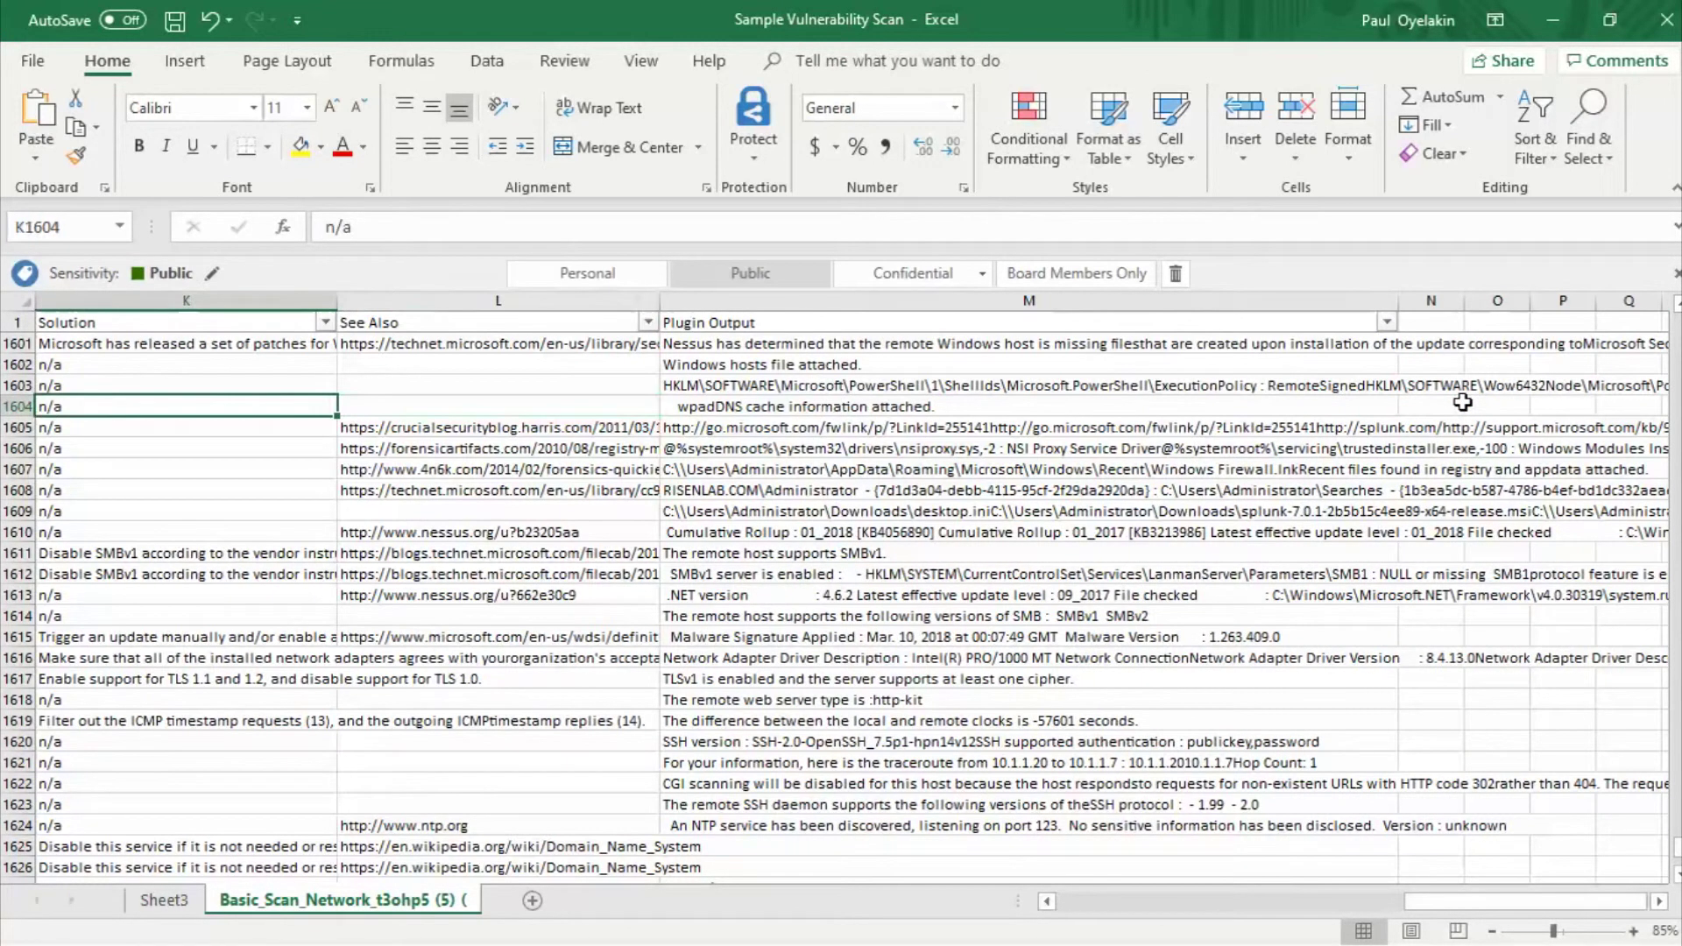
pyautogui.click(235, 301)
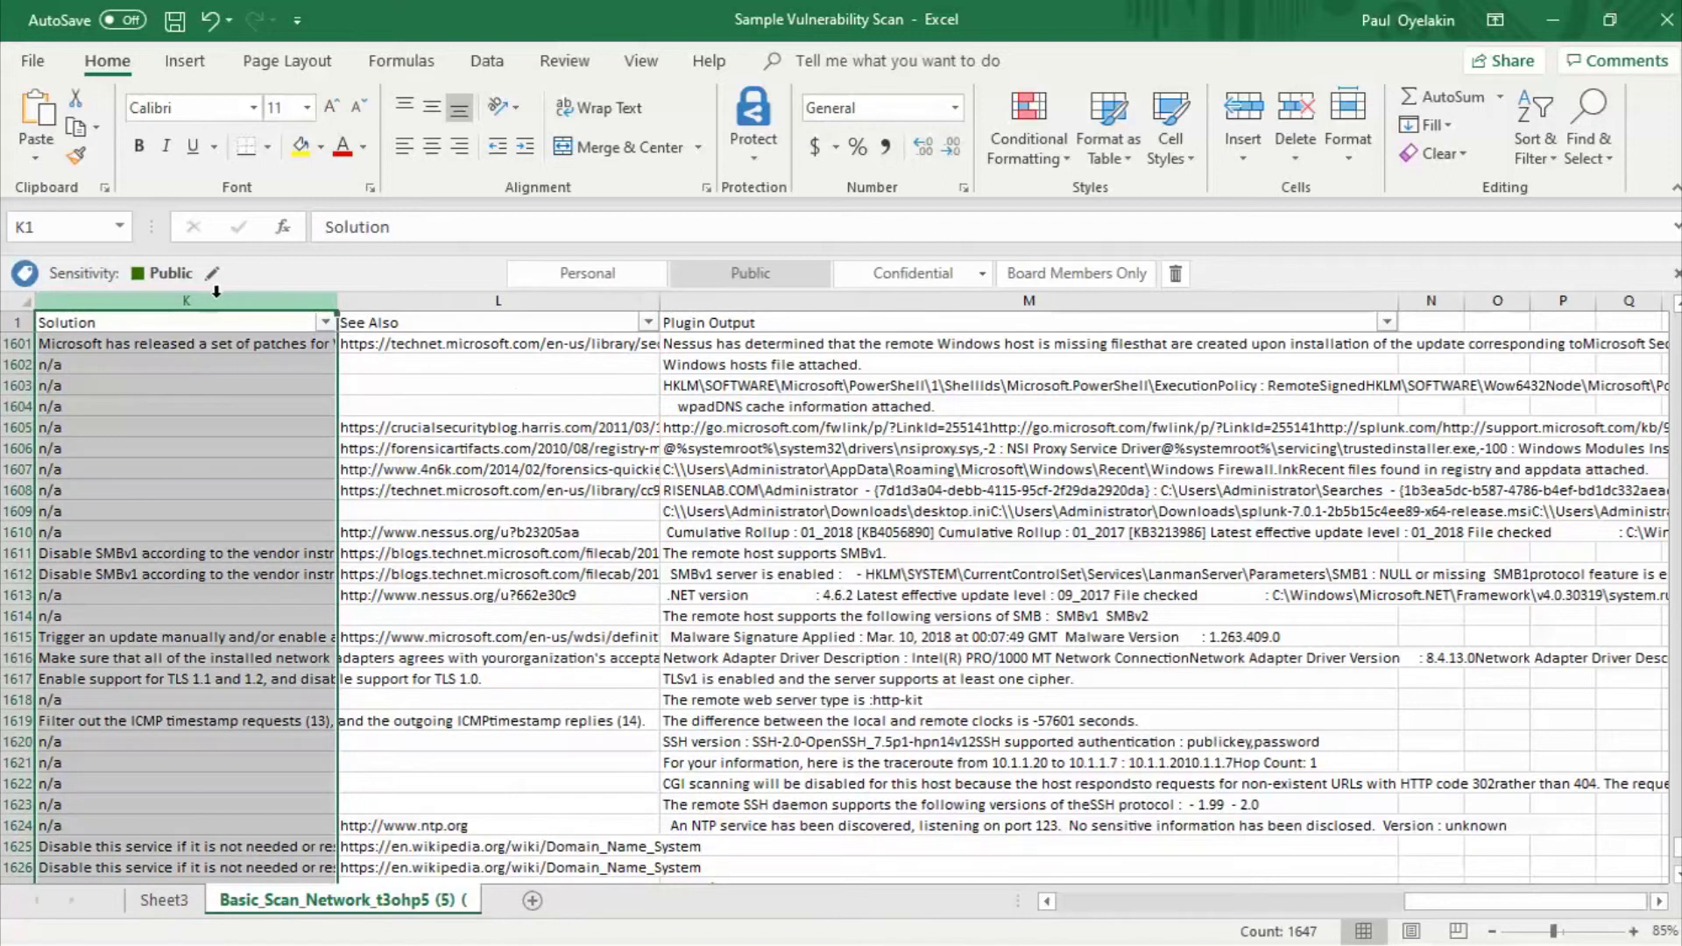
pyautogui.click(164, 900)
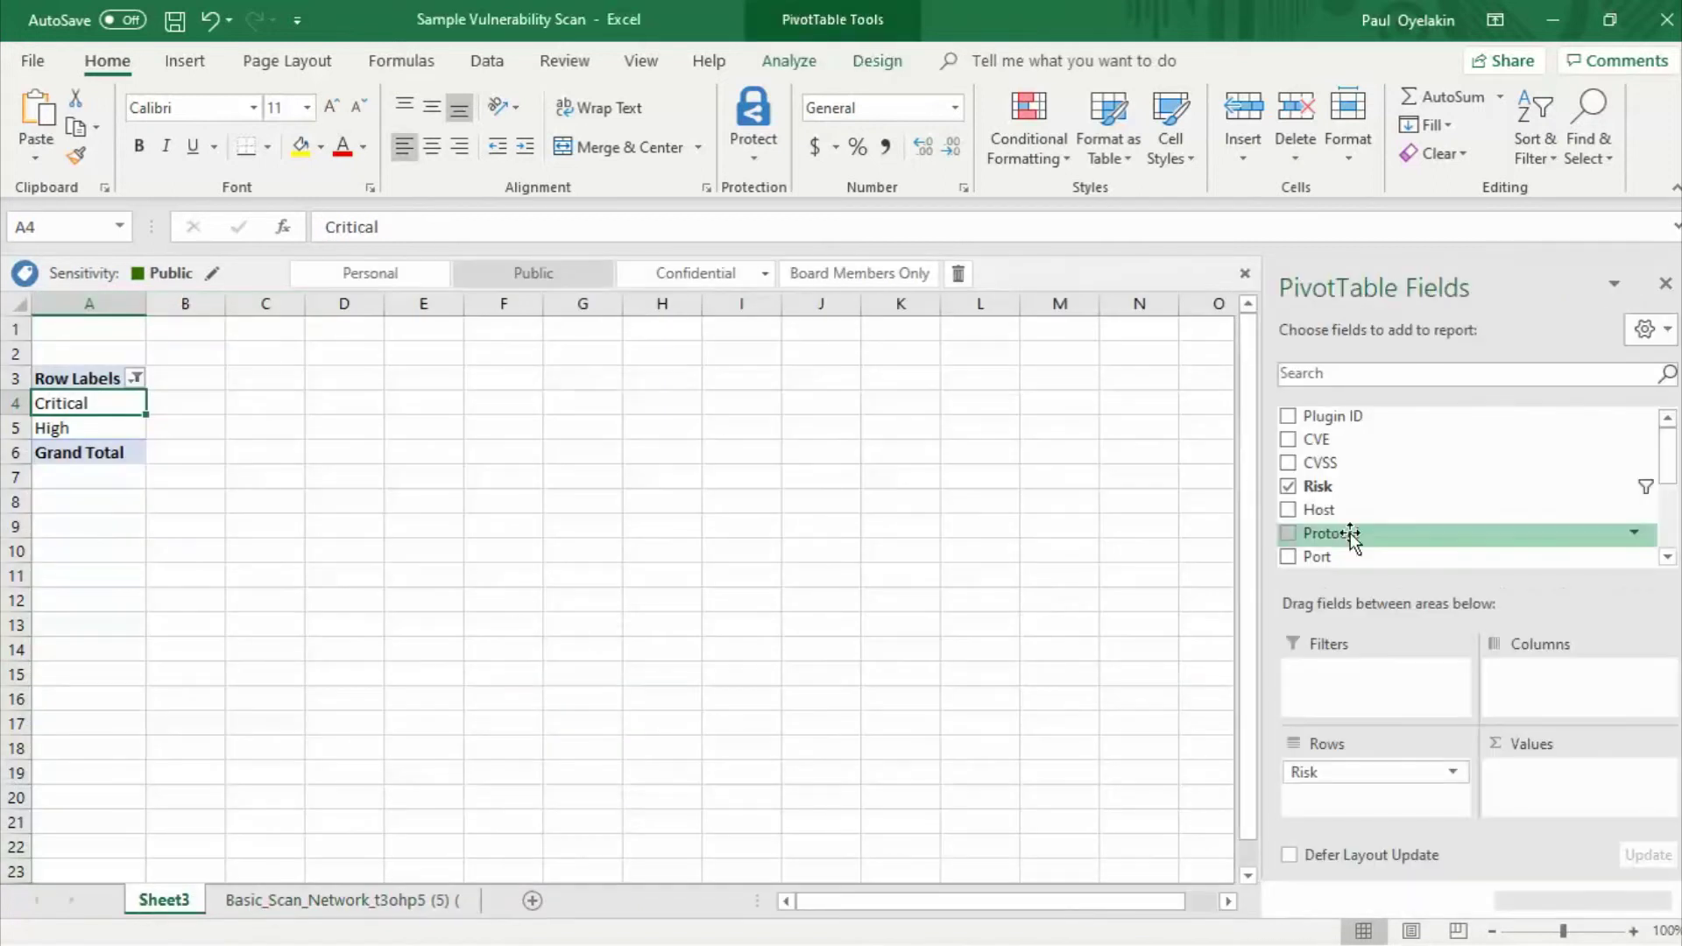
# - Add Solution under Risk on Sheet3, listing six Critical and fourteen High solutions
pyautogui.scroll(-2, 1467, 511)
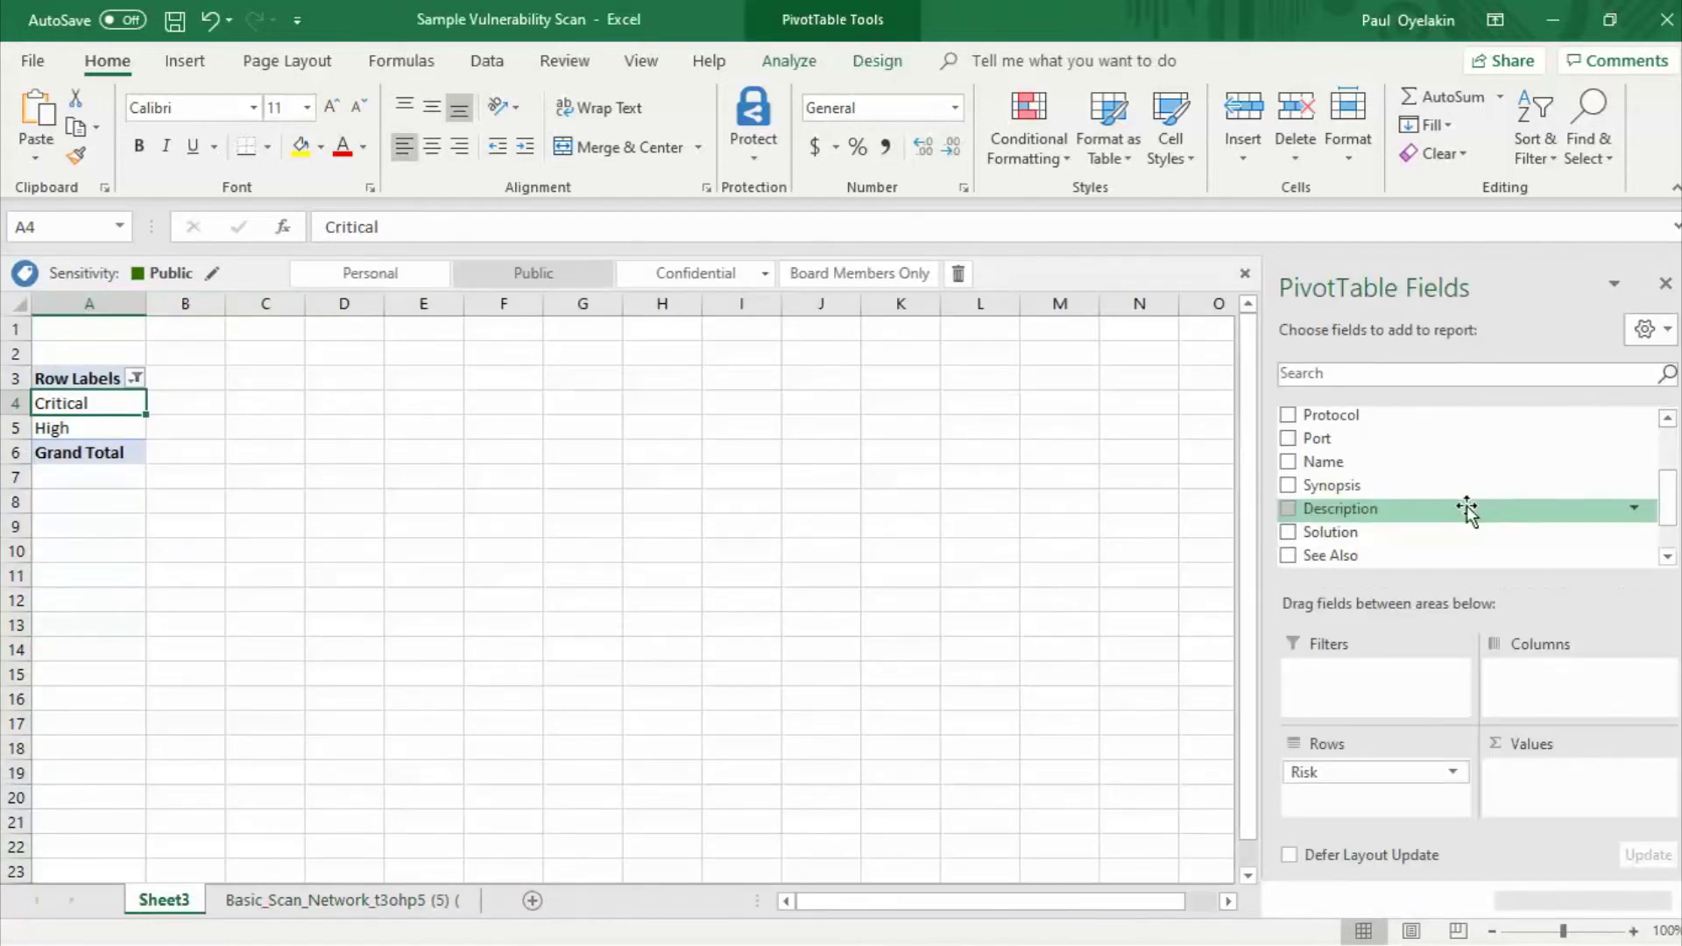
pyautogui.click(1288, 532)
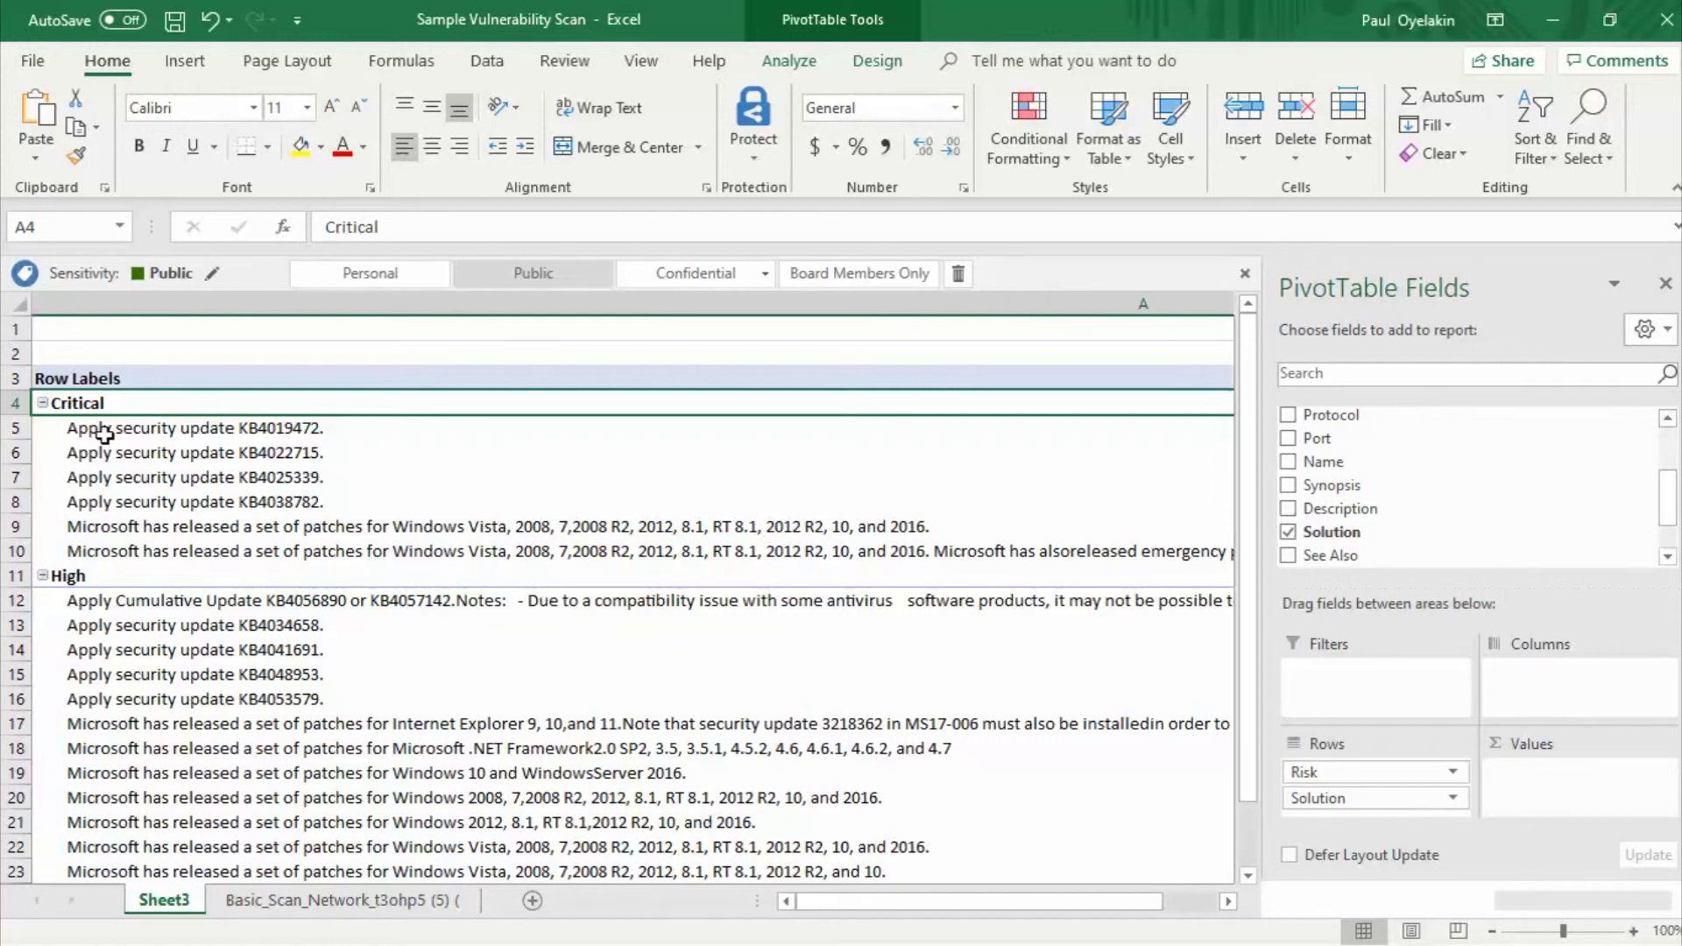
pyautogui.moveTo(103, 430); pyautogui.dragTo(93, 550)
pyautogui.scroll(-2, 208, 640)
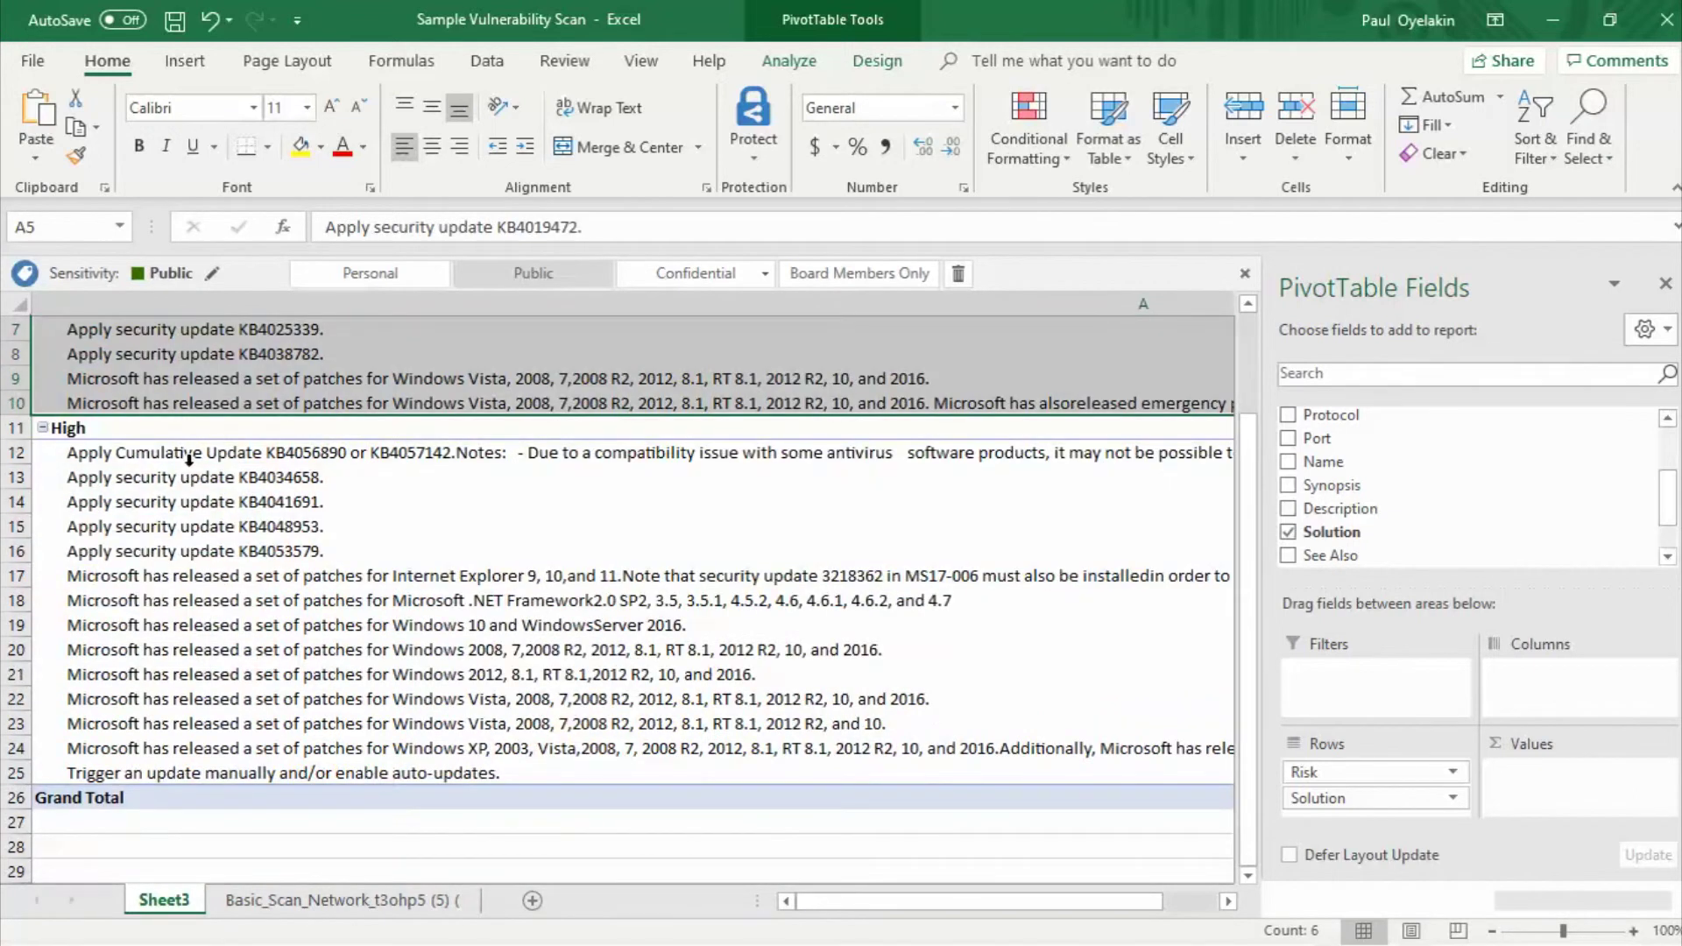
pyautogui.moveTo(189, 457); pyautogui.dragTo(189, 776)
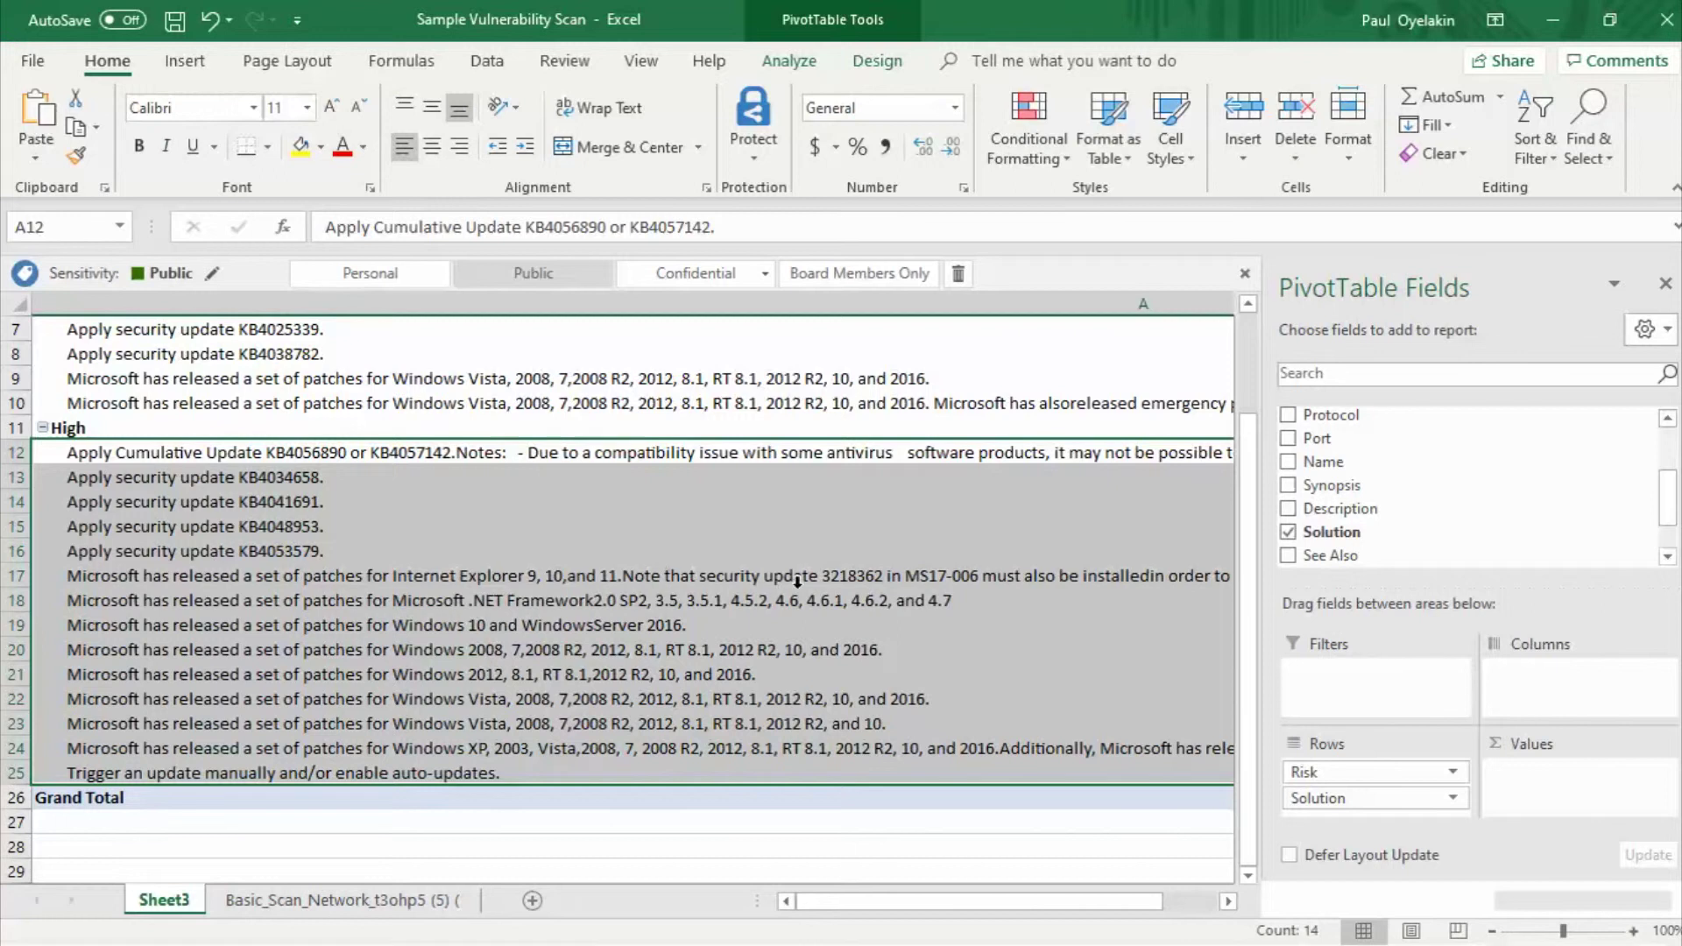
pyautogui.scroll(2, 61, 485)
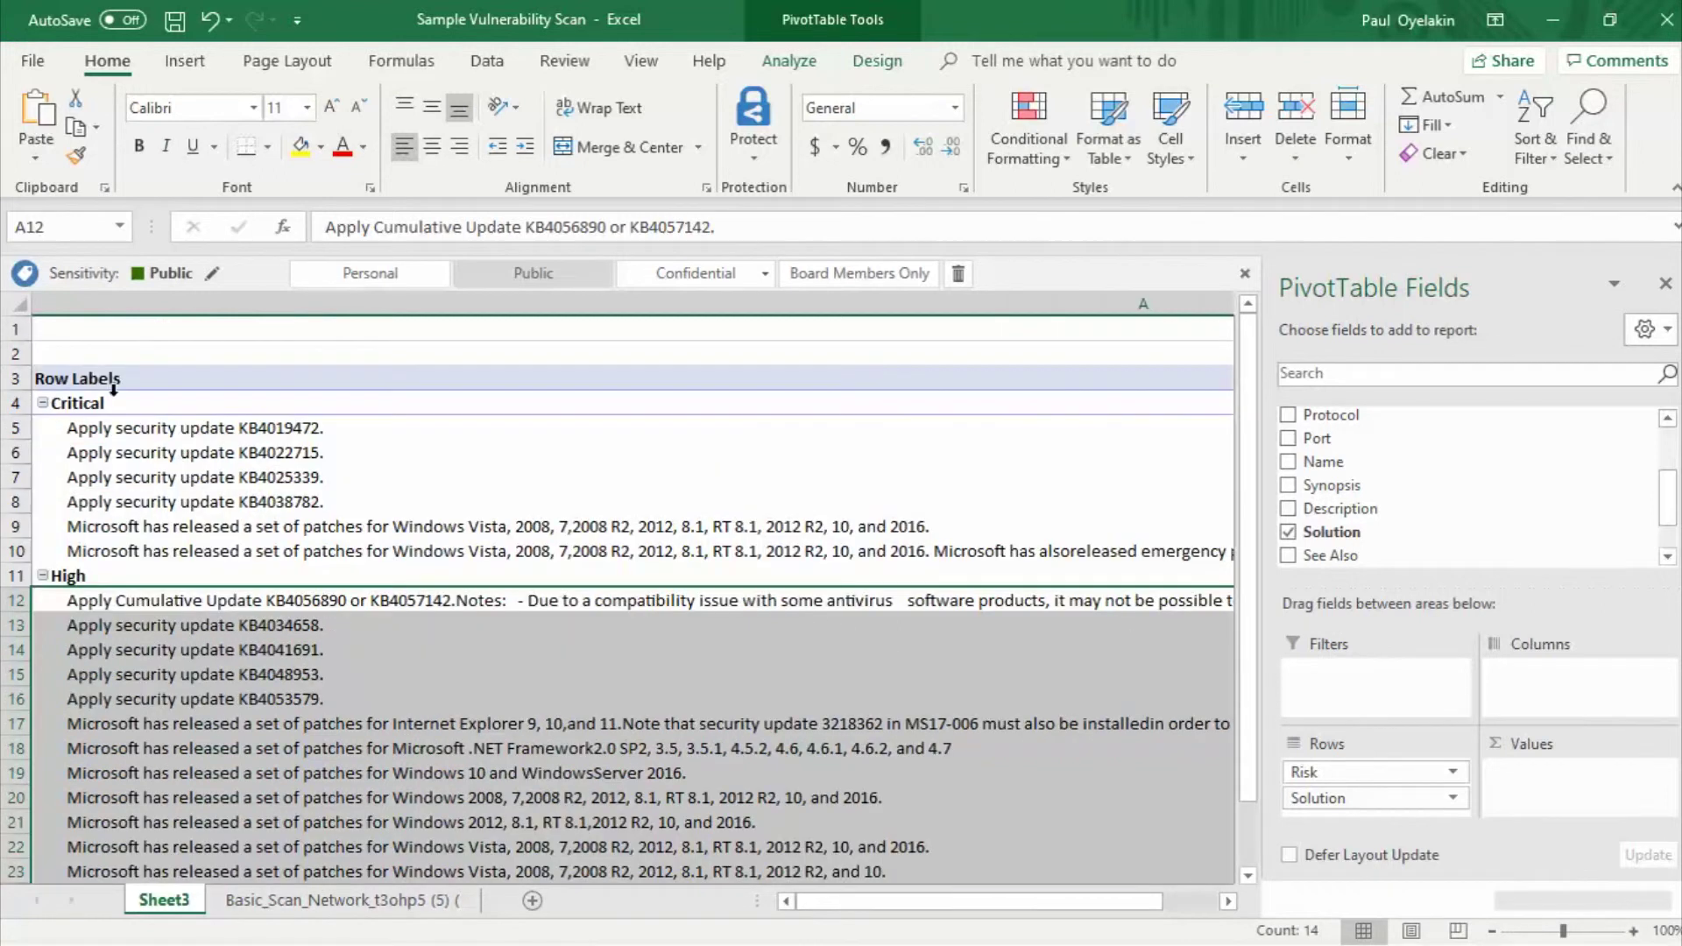
pyautogui.moveTo(112, 429); pyautogui.dragTo(110, 547)
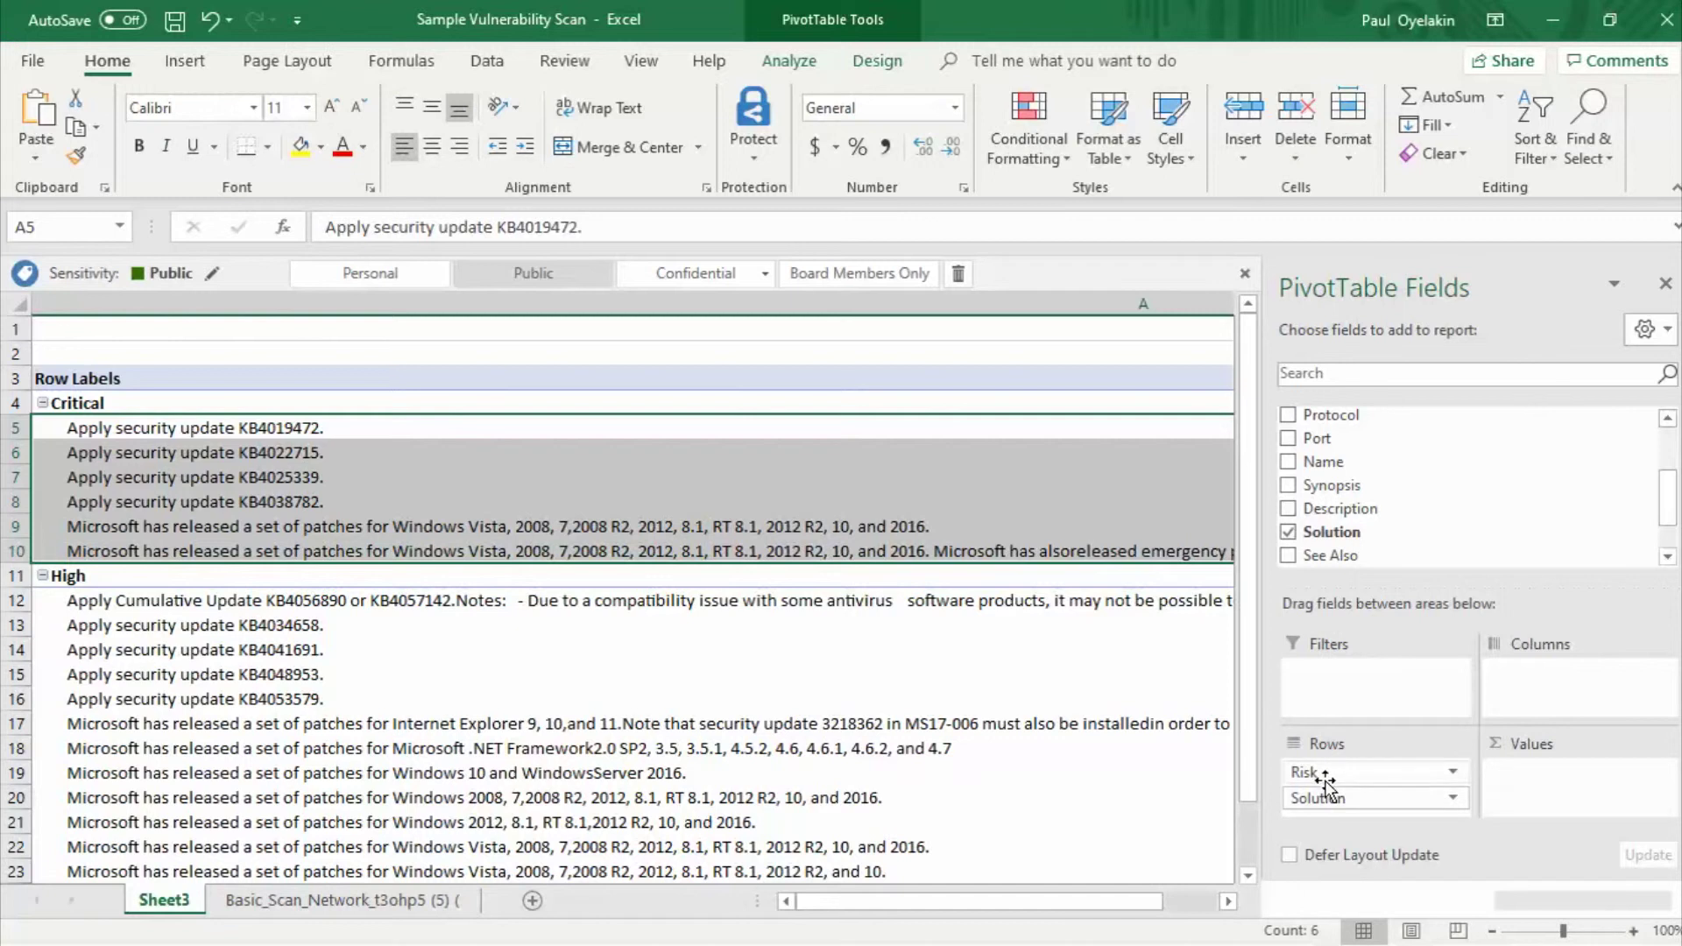
# - Move Risk from Rows to the Filters area, leaving a flat list of 19 solutions
pyautogui.click(570, 466)
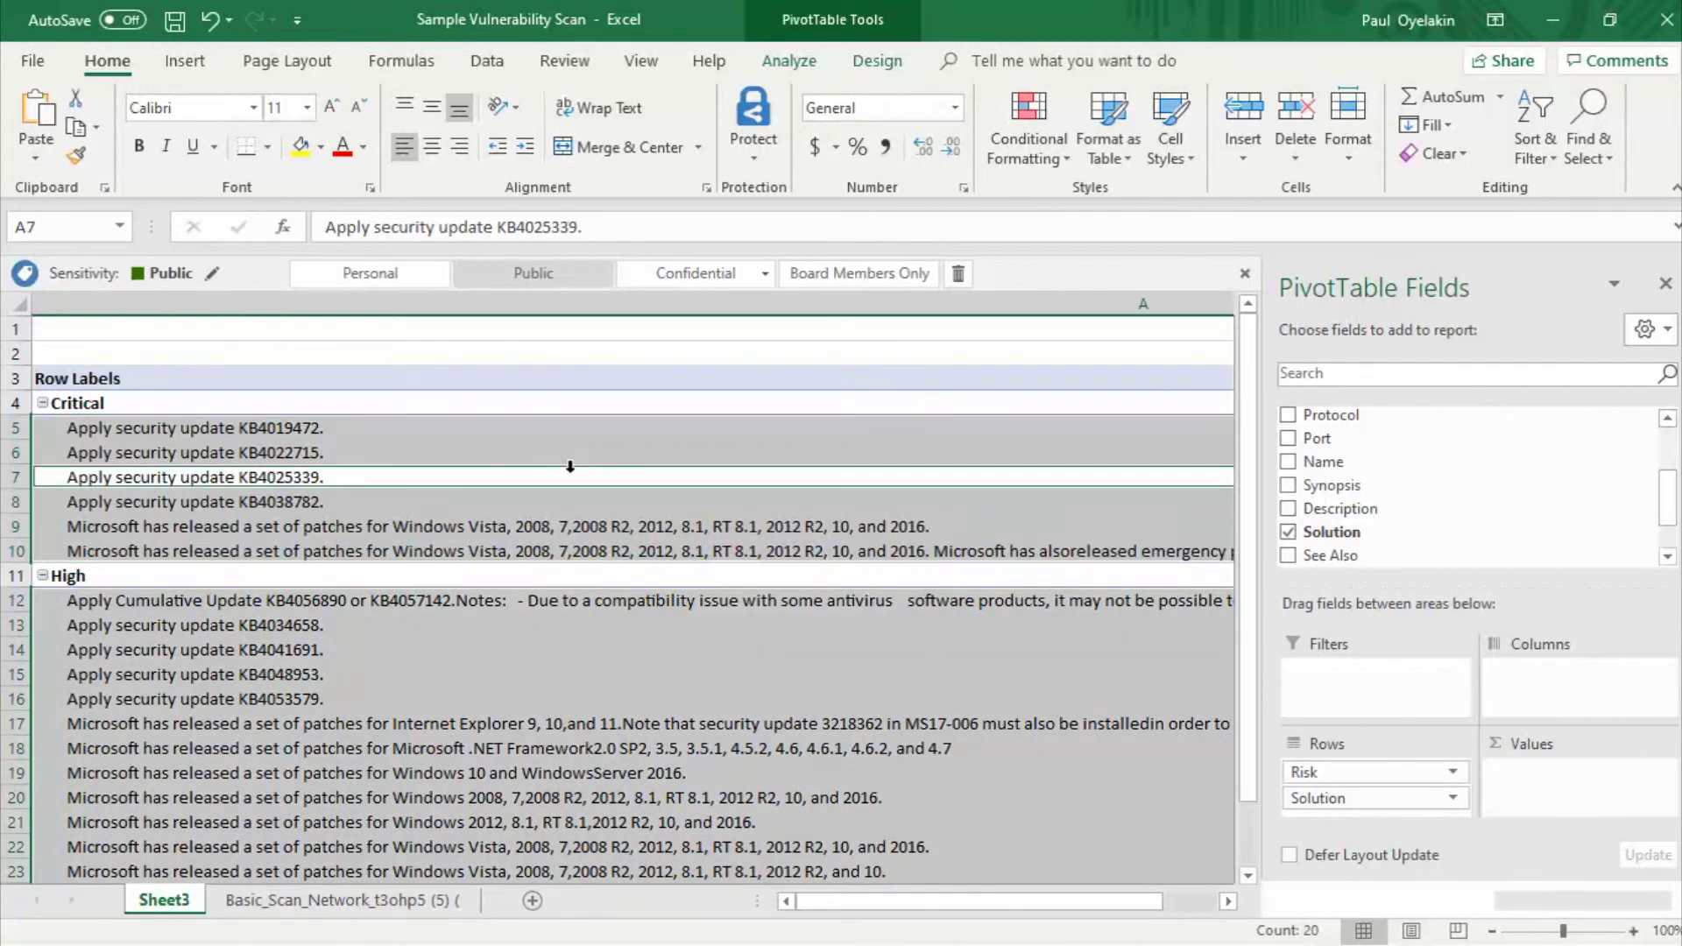
pyautogui.click(1325, 774)
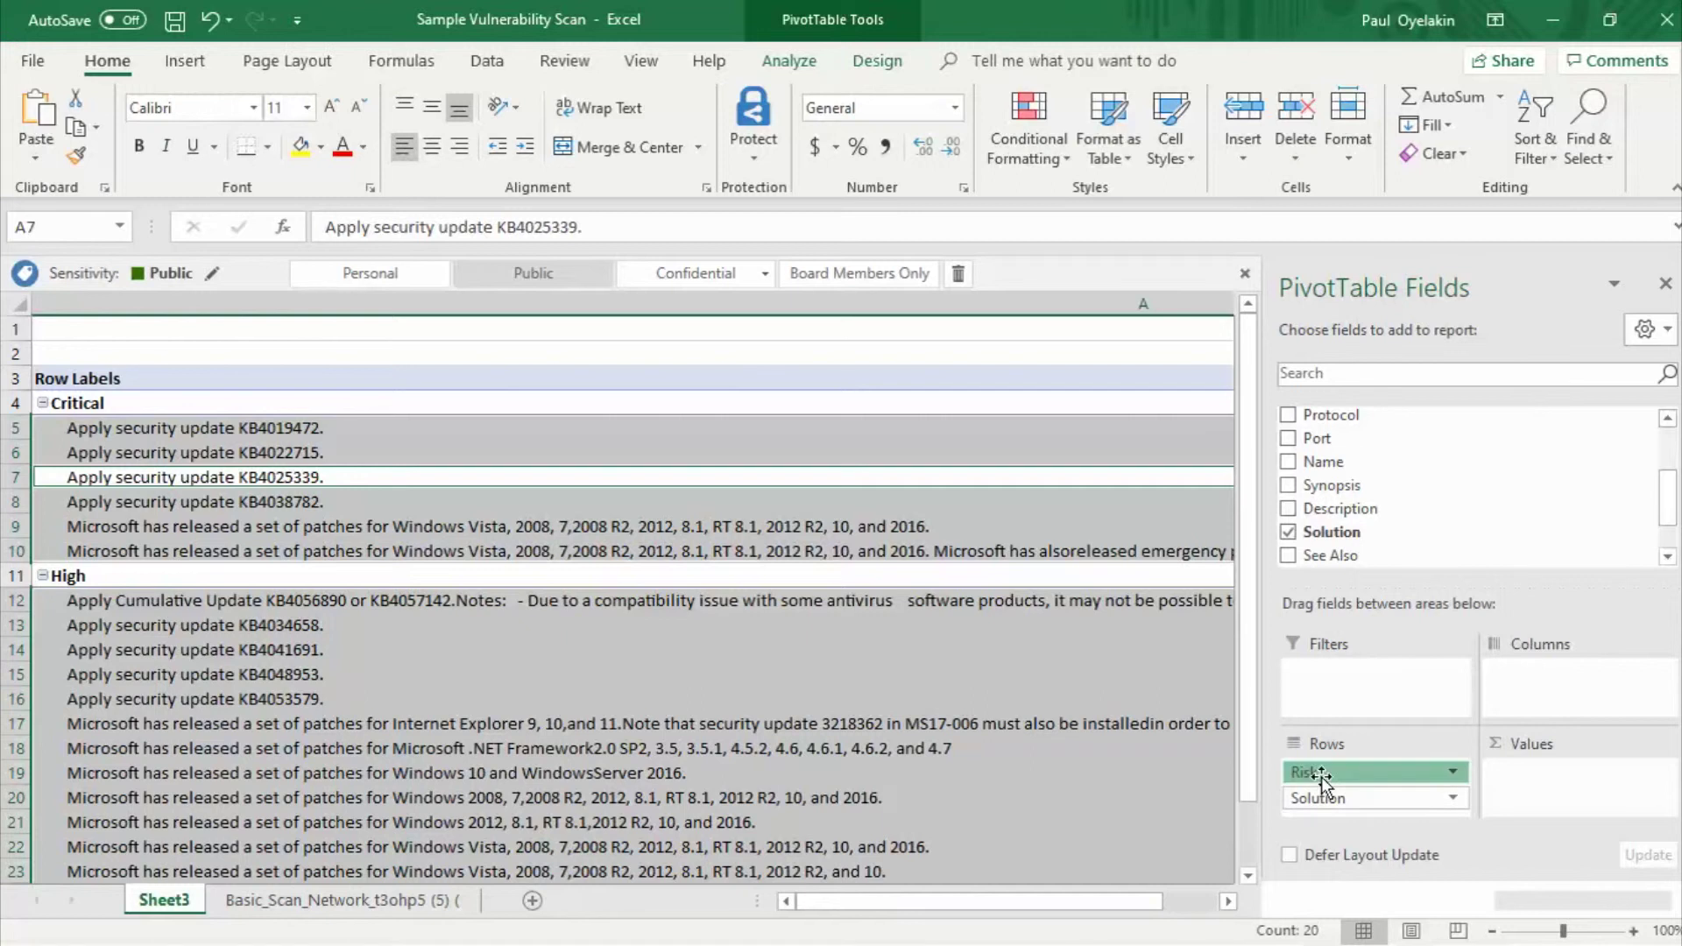
pyautogui.click(1378, 774)
pyautogui.moveTo(1378, 774); pyautogui.dragTo(1376, 673)
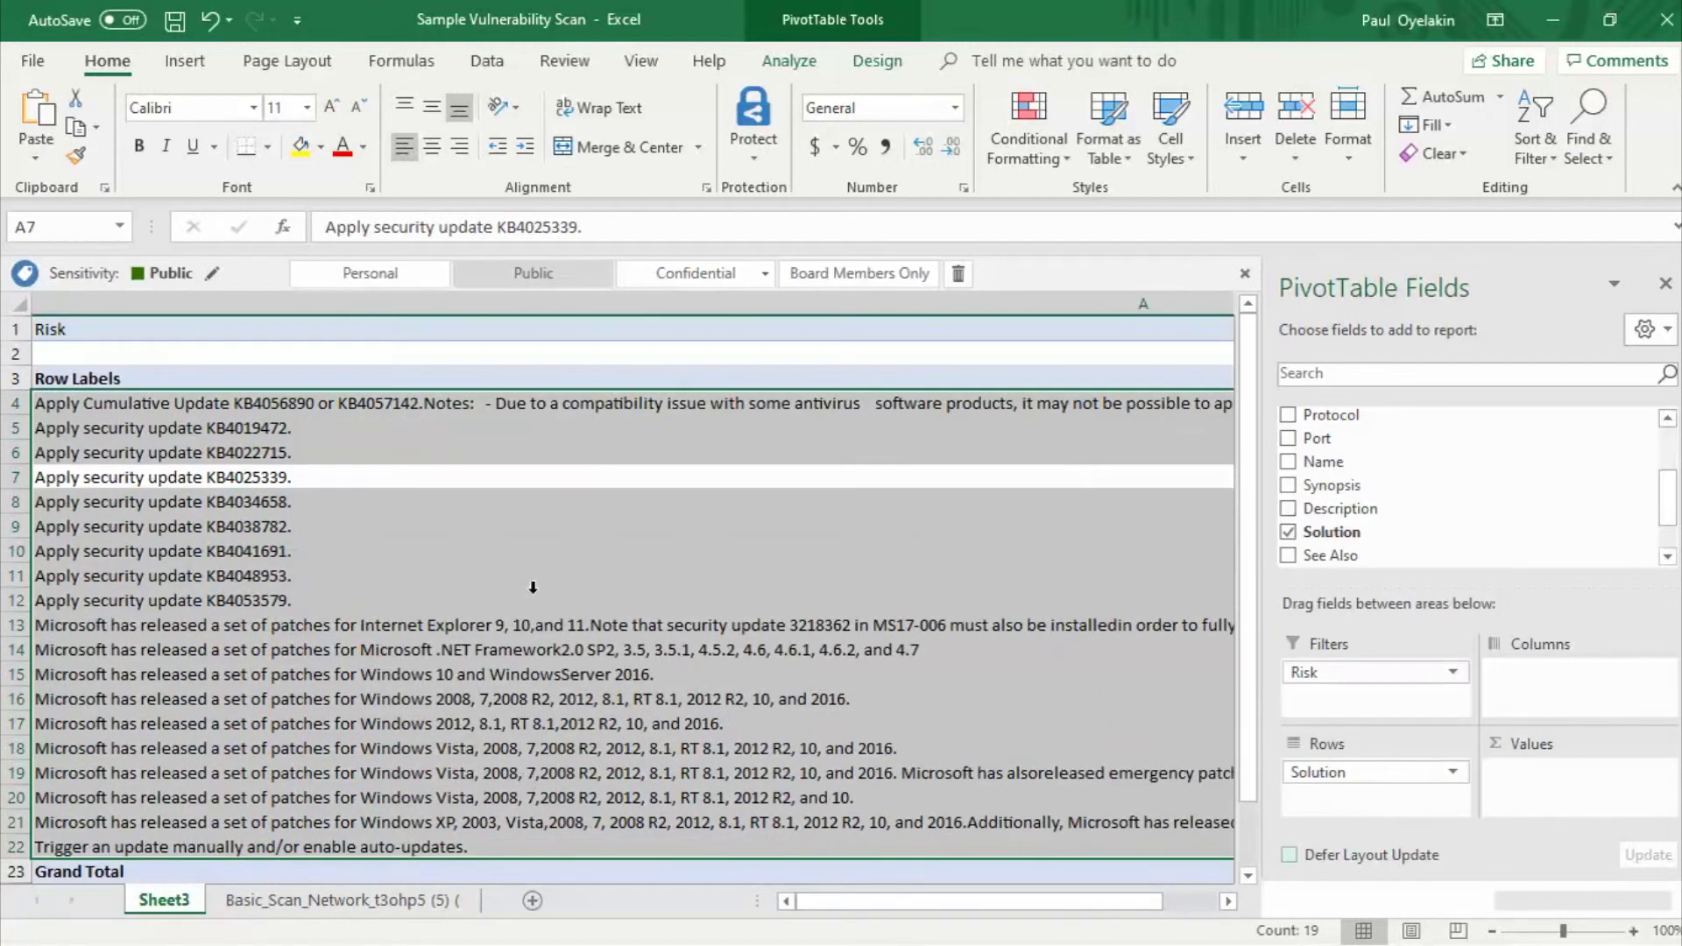
pyautogui.scroll(-1, 448, 616)
pyautogui.scroll(1, 350, 609)
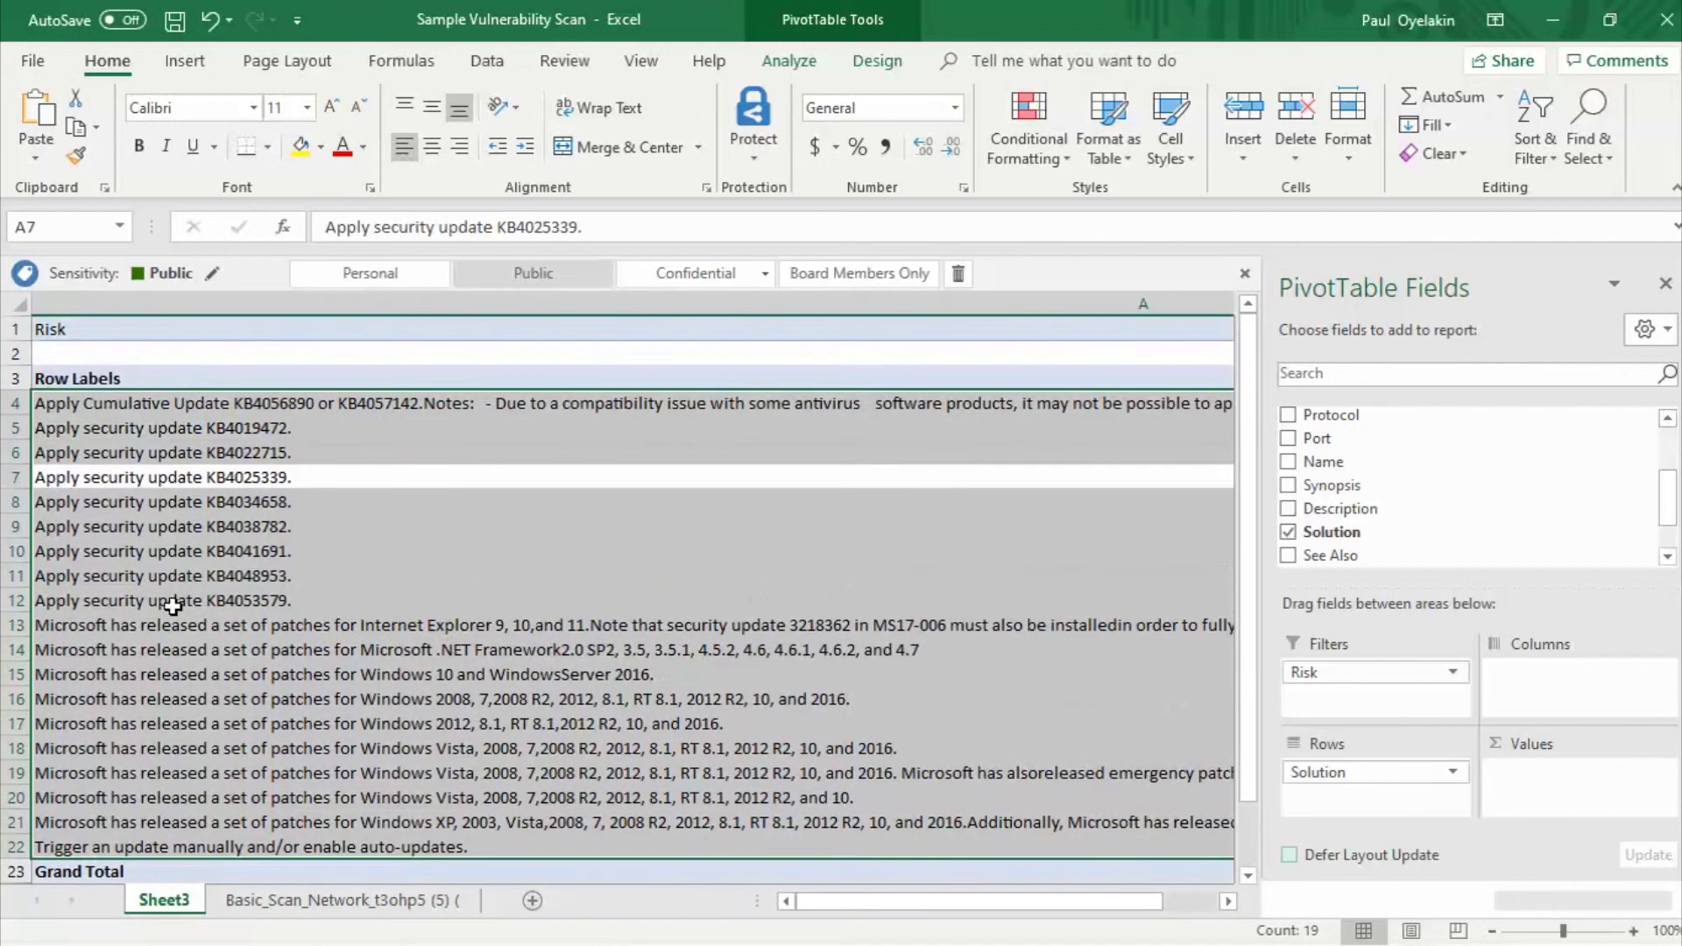
pyautogui.click(133, 431)
pyautogui.moveTo(107, 412); pyautogui.dragTo(100, 832)
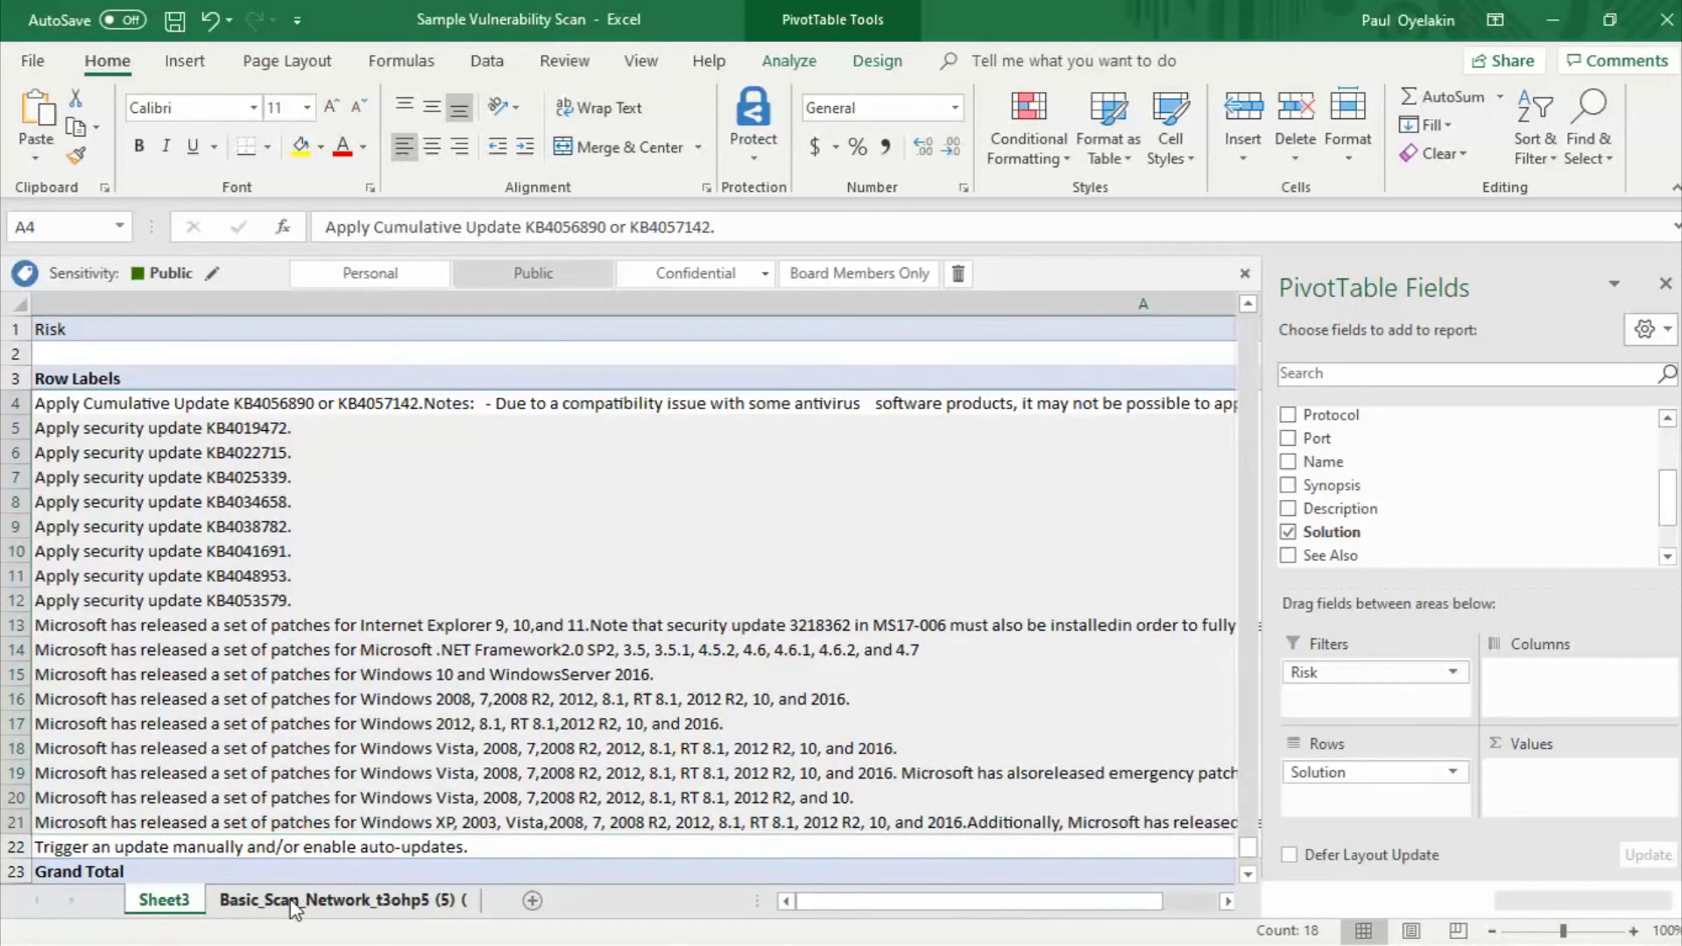
# - Check the Host column of IP addresses on the scan data sheet
pyautogui.click(293, 902)
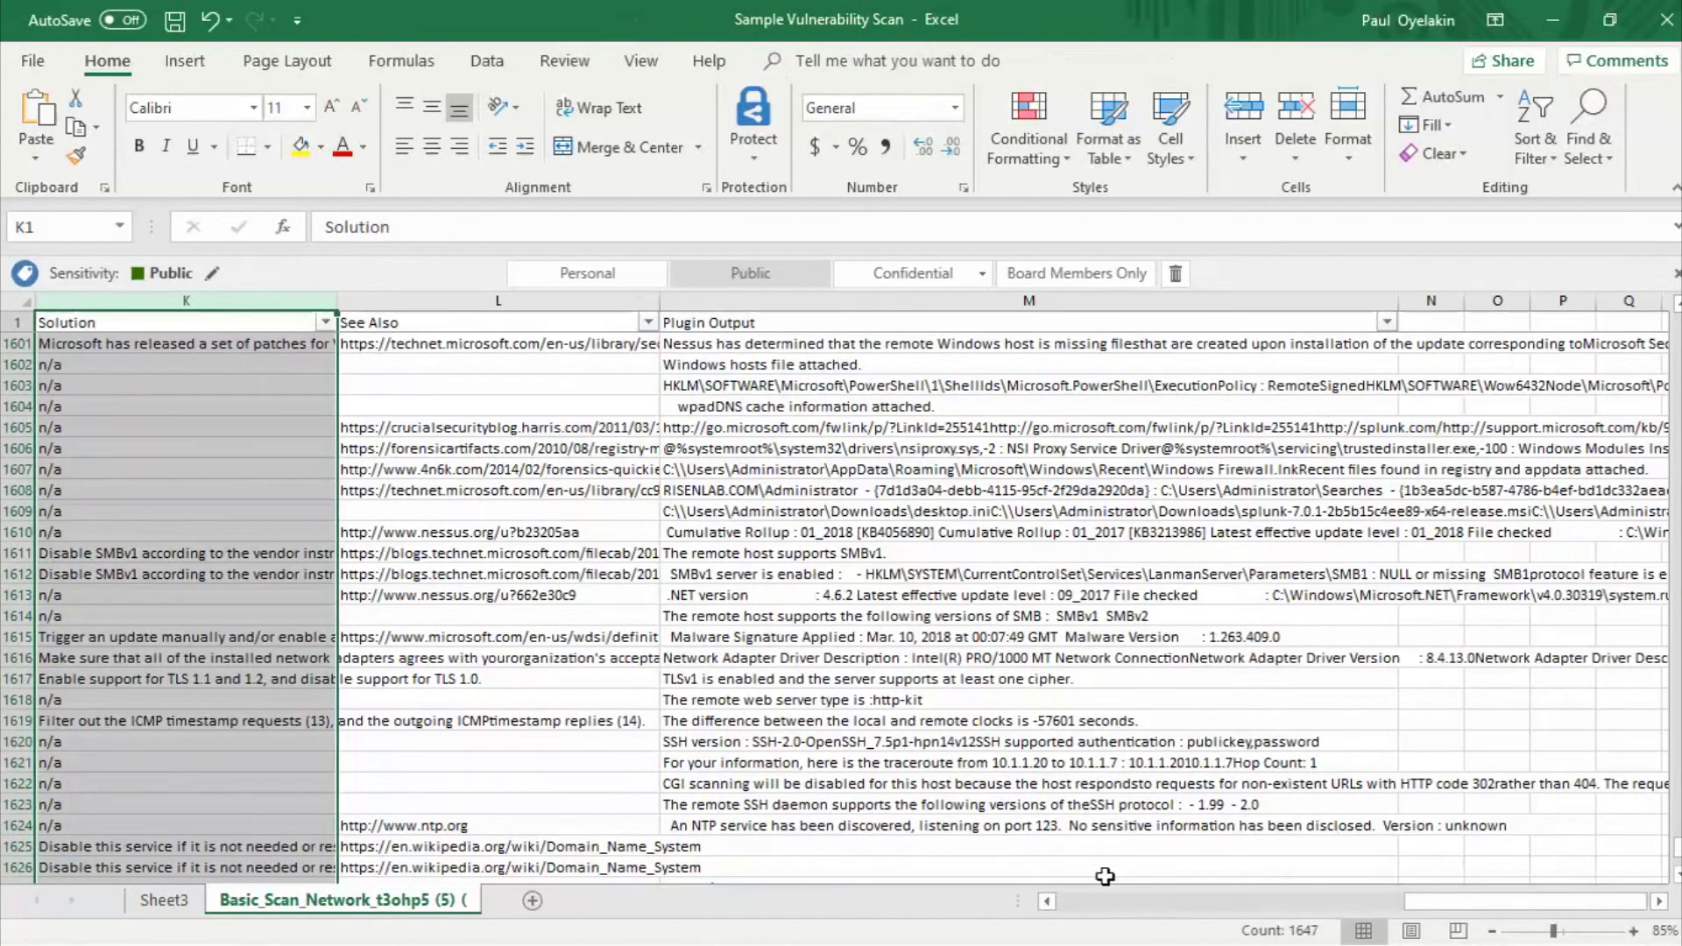
pyautogui.moveTo(1412, 903); pyautogui.dragTo(1065, 907)
pyautogui.moveTo(429, 317); pyautogui.dragTo(631, 323)
pyautogui.click(425, 323)
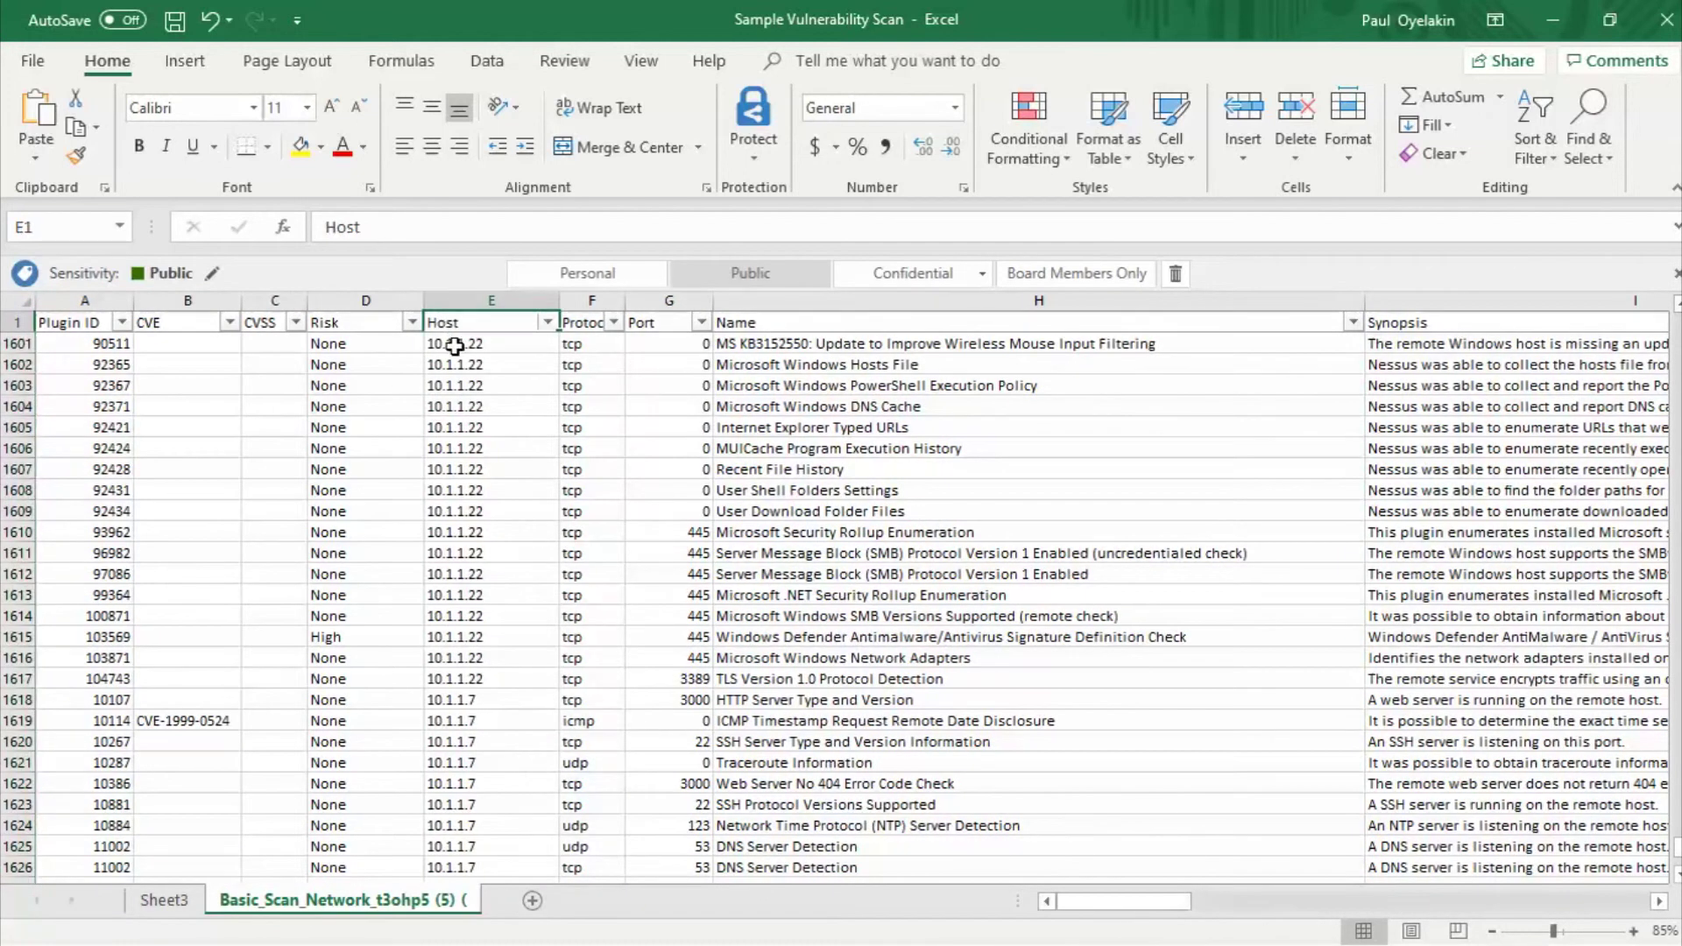
pyautogui.click(455, 344)
pyautogui.moveTo(459, 395); pyautogui.dragTo(465, 613)
pyautogui.click(489, 300)
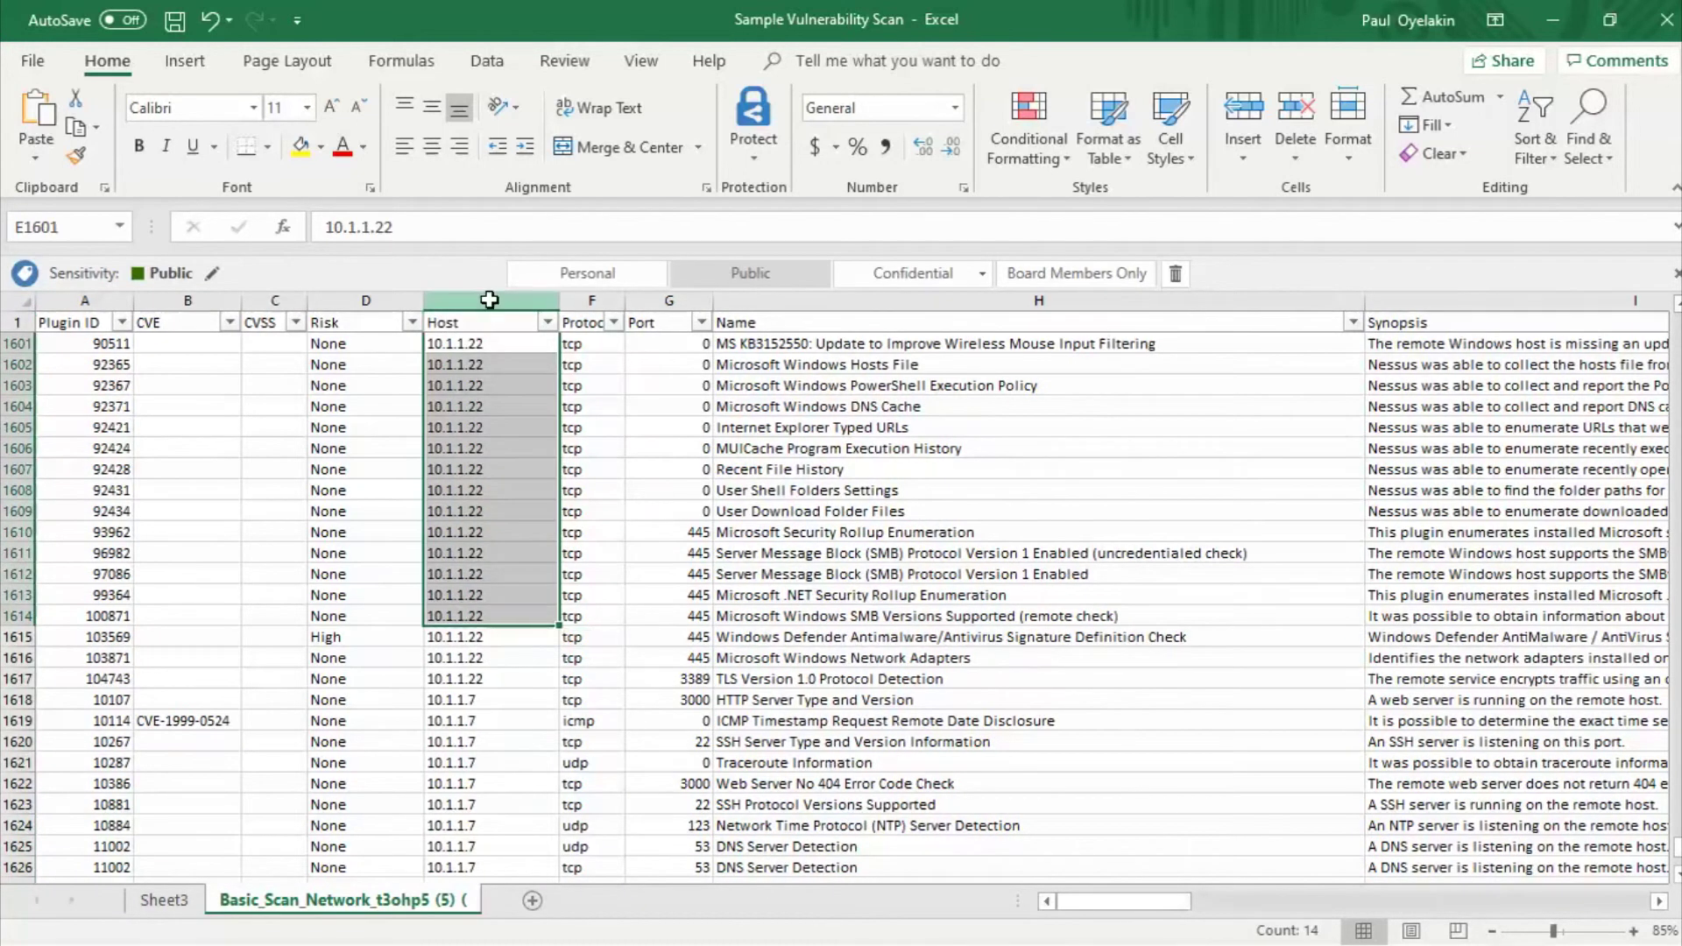
# - Add Host beneath each solution on Sheet3, showing IPs like 10.1.1.16
pyautogui.click(164, 900)
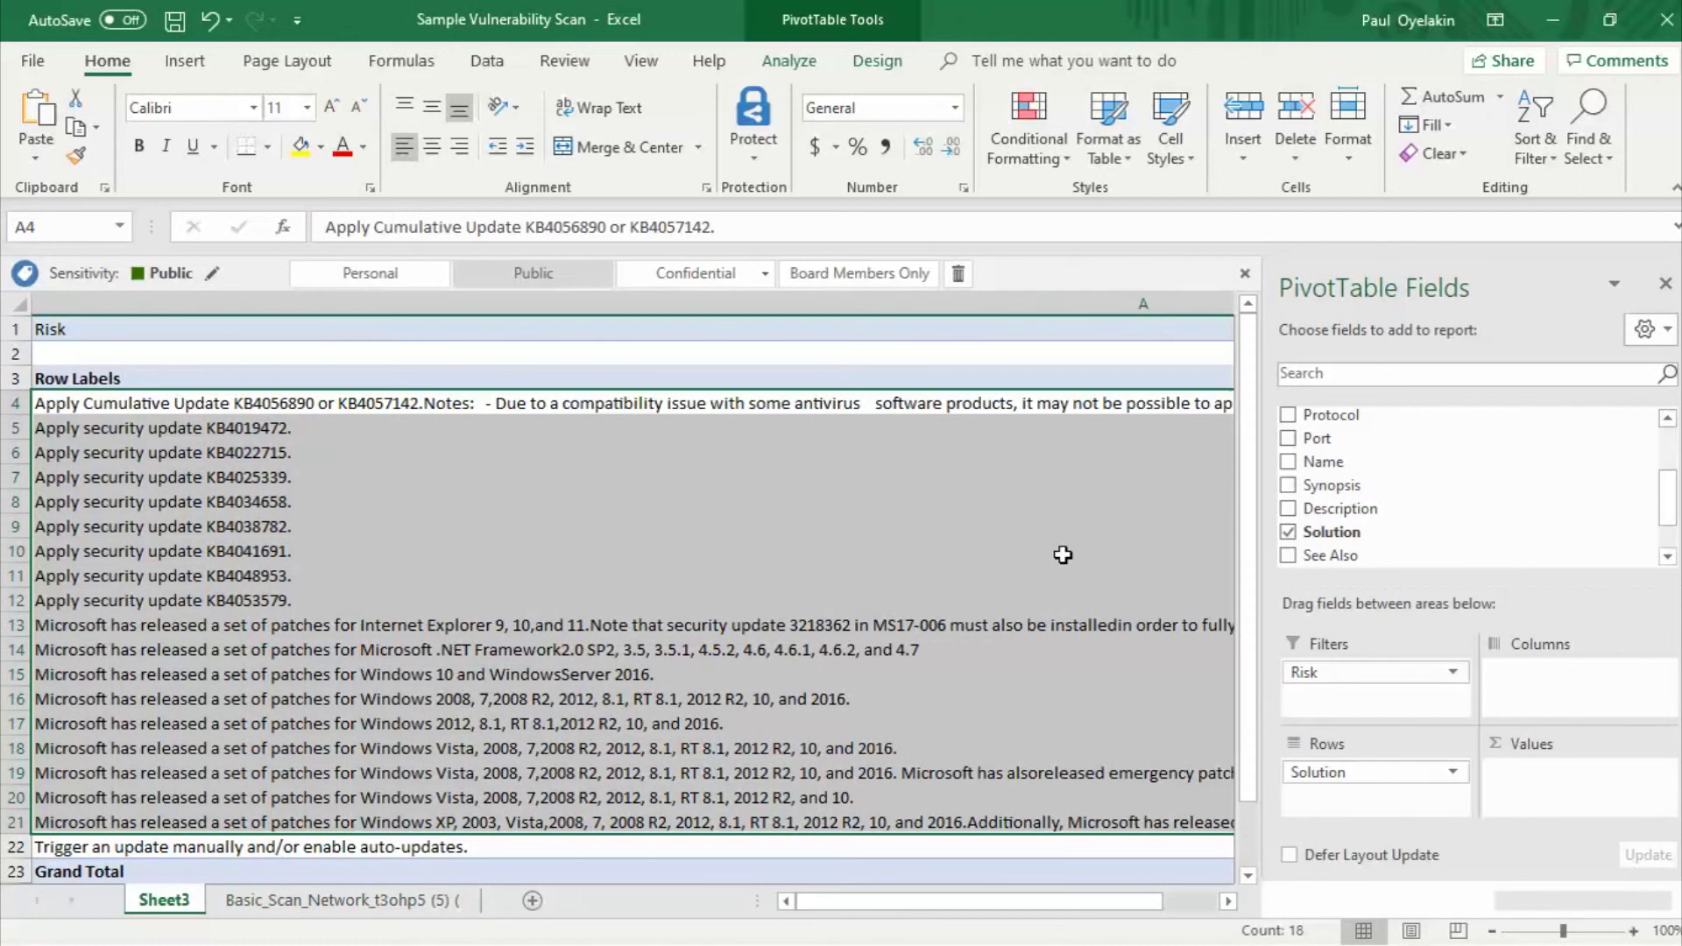
pyautogui.click(752, 585)
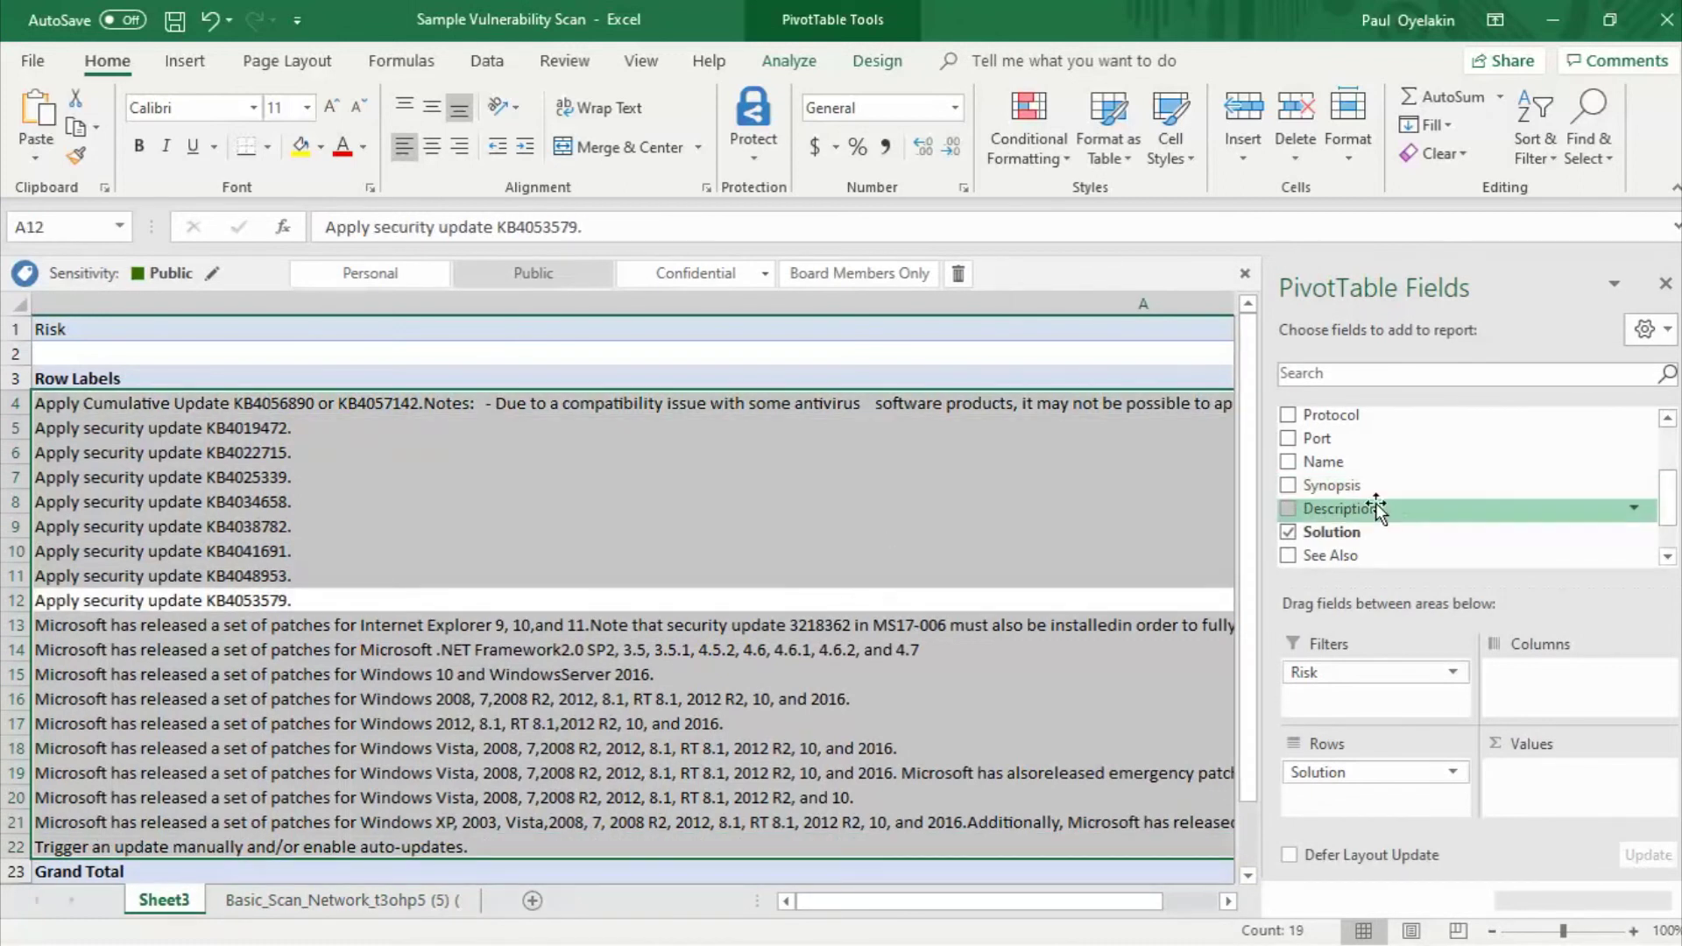
pyautogui.scroll(1, 1376, 507)
pyautogui.scroll(1, 1377, 506)
pyautogui.click(1288, 510)
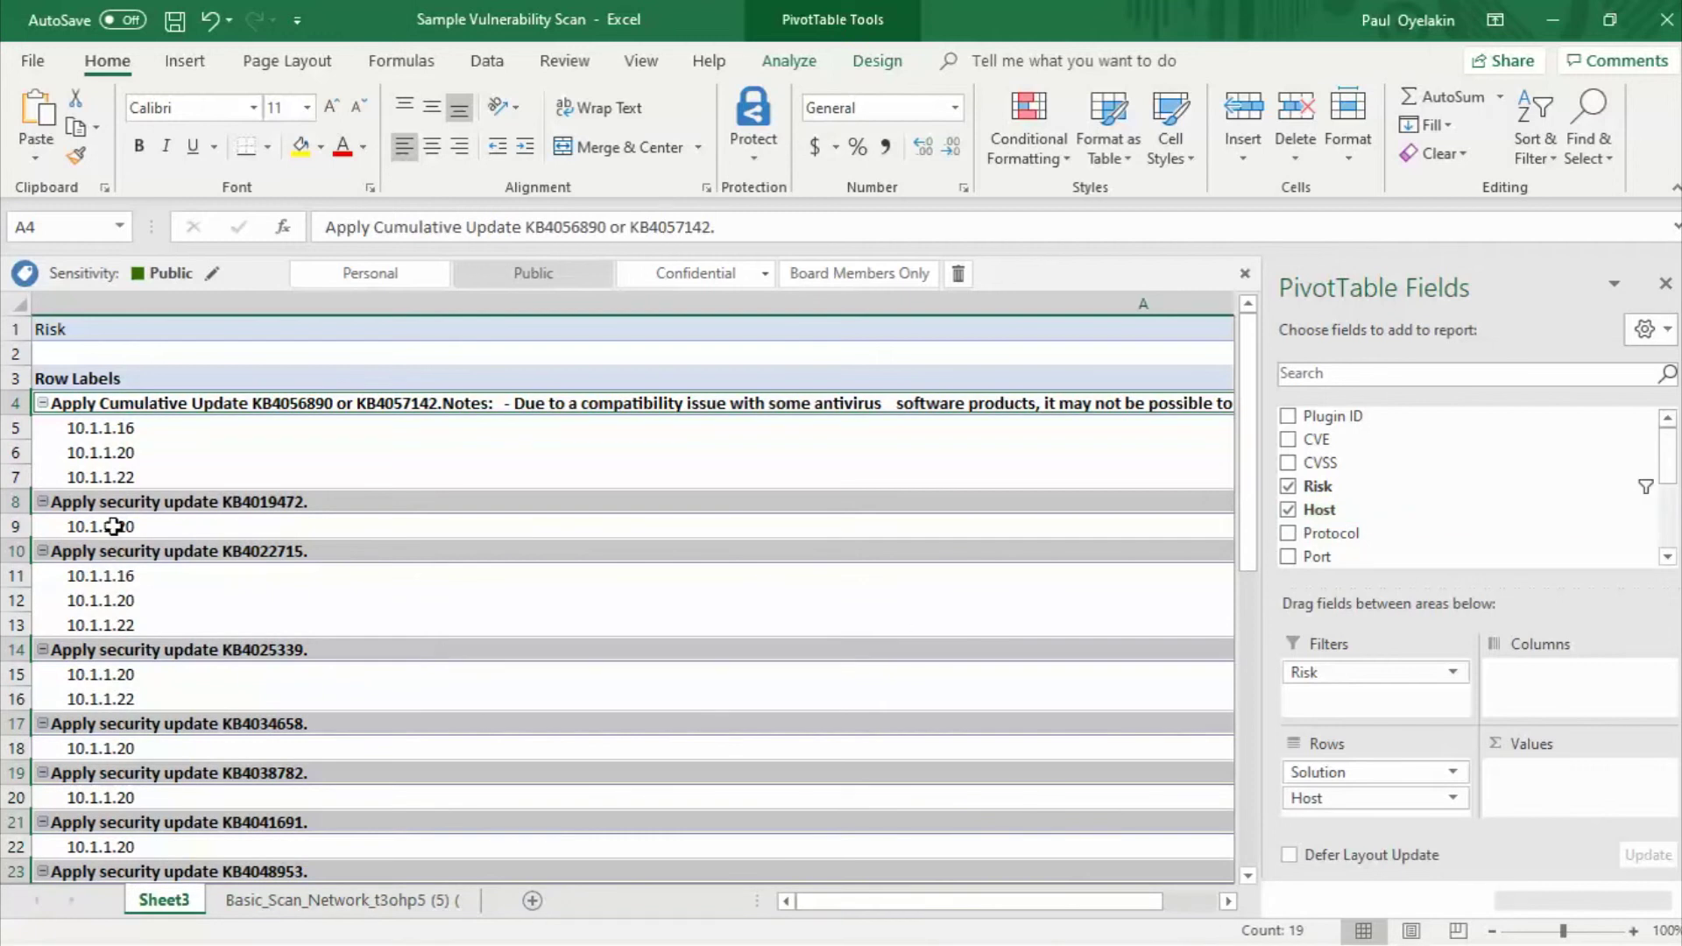
pyautogui.moveTo(105, 429); pyautogui.dragTo(98, 477)
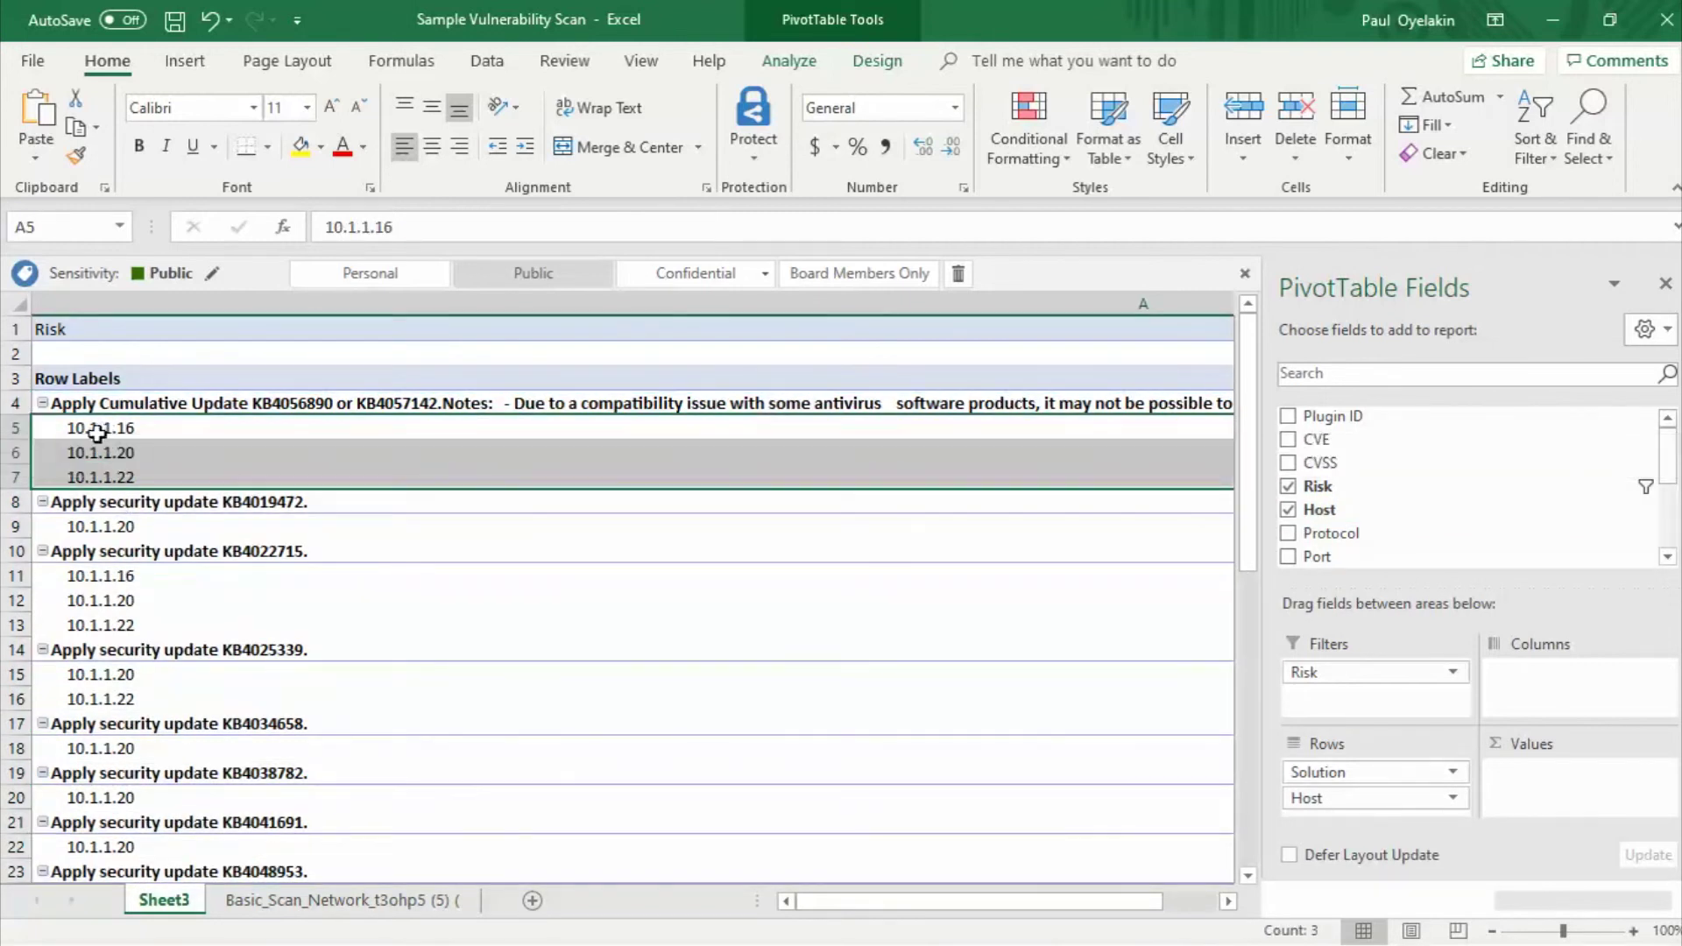
pyautogui.click(216, 435)
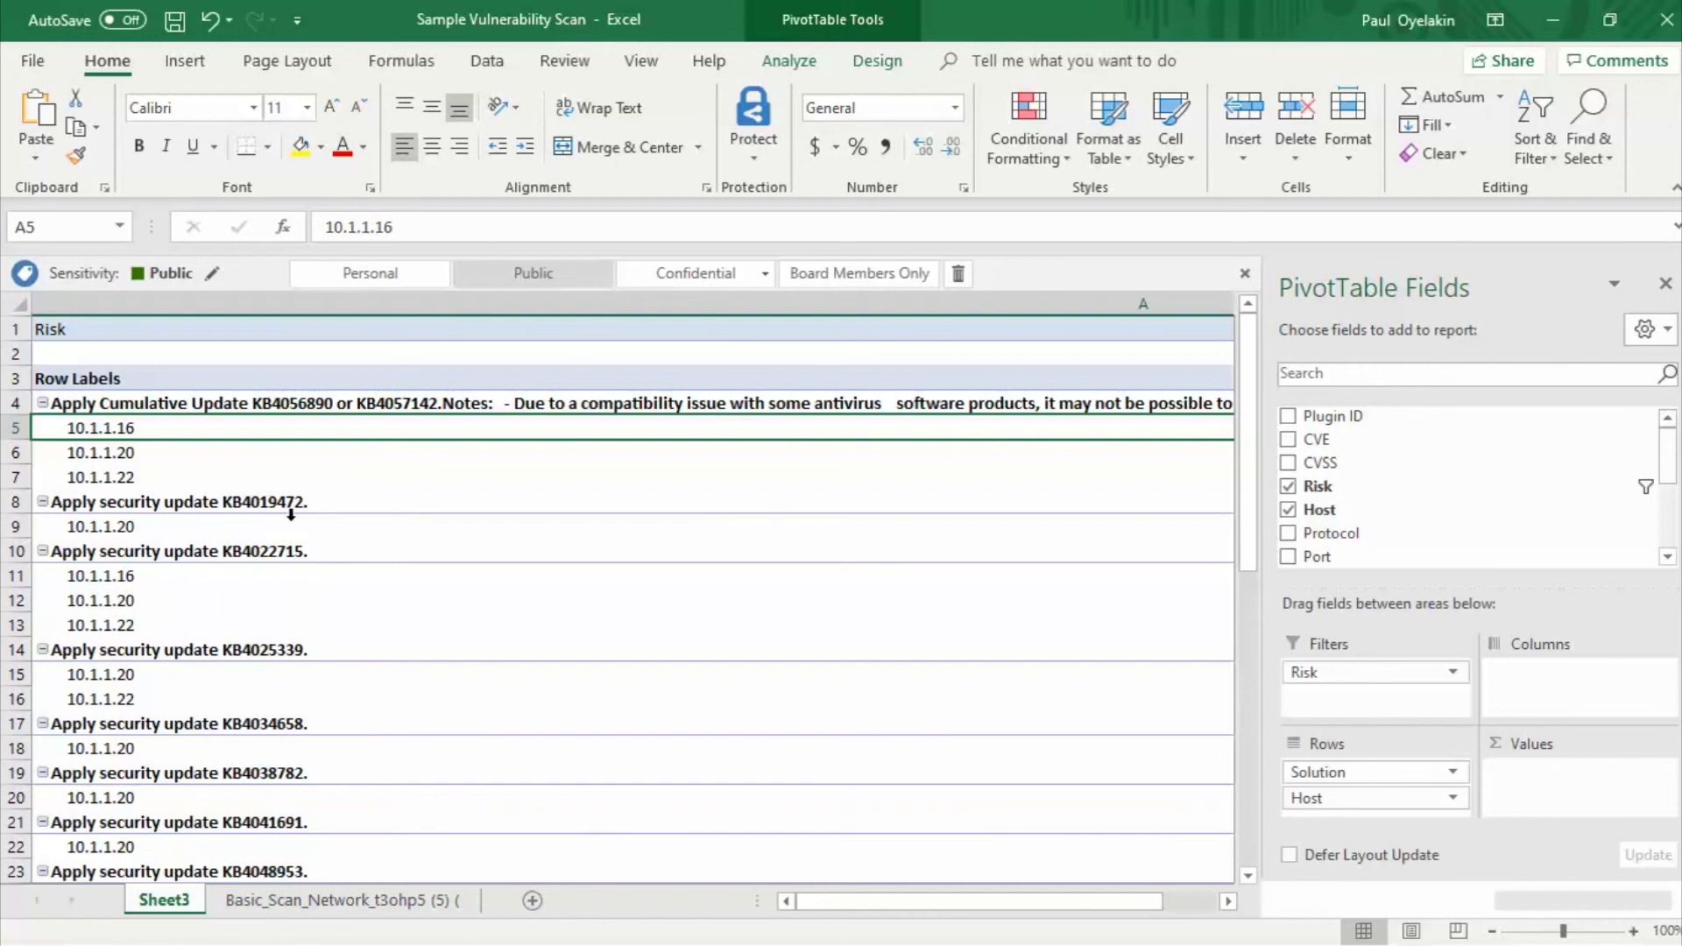
pyautogui.click(185, 530)
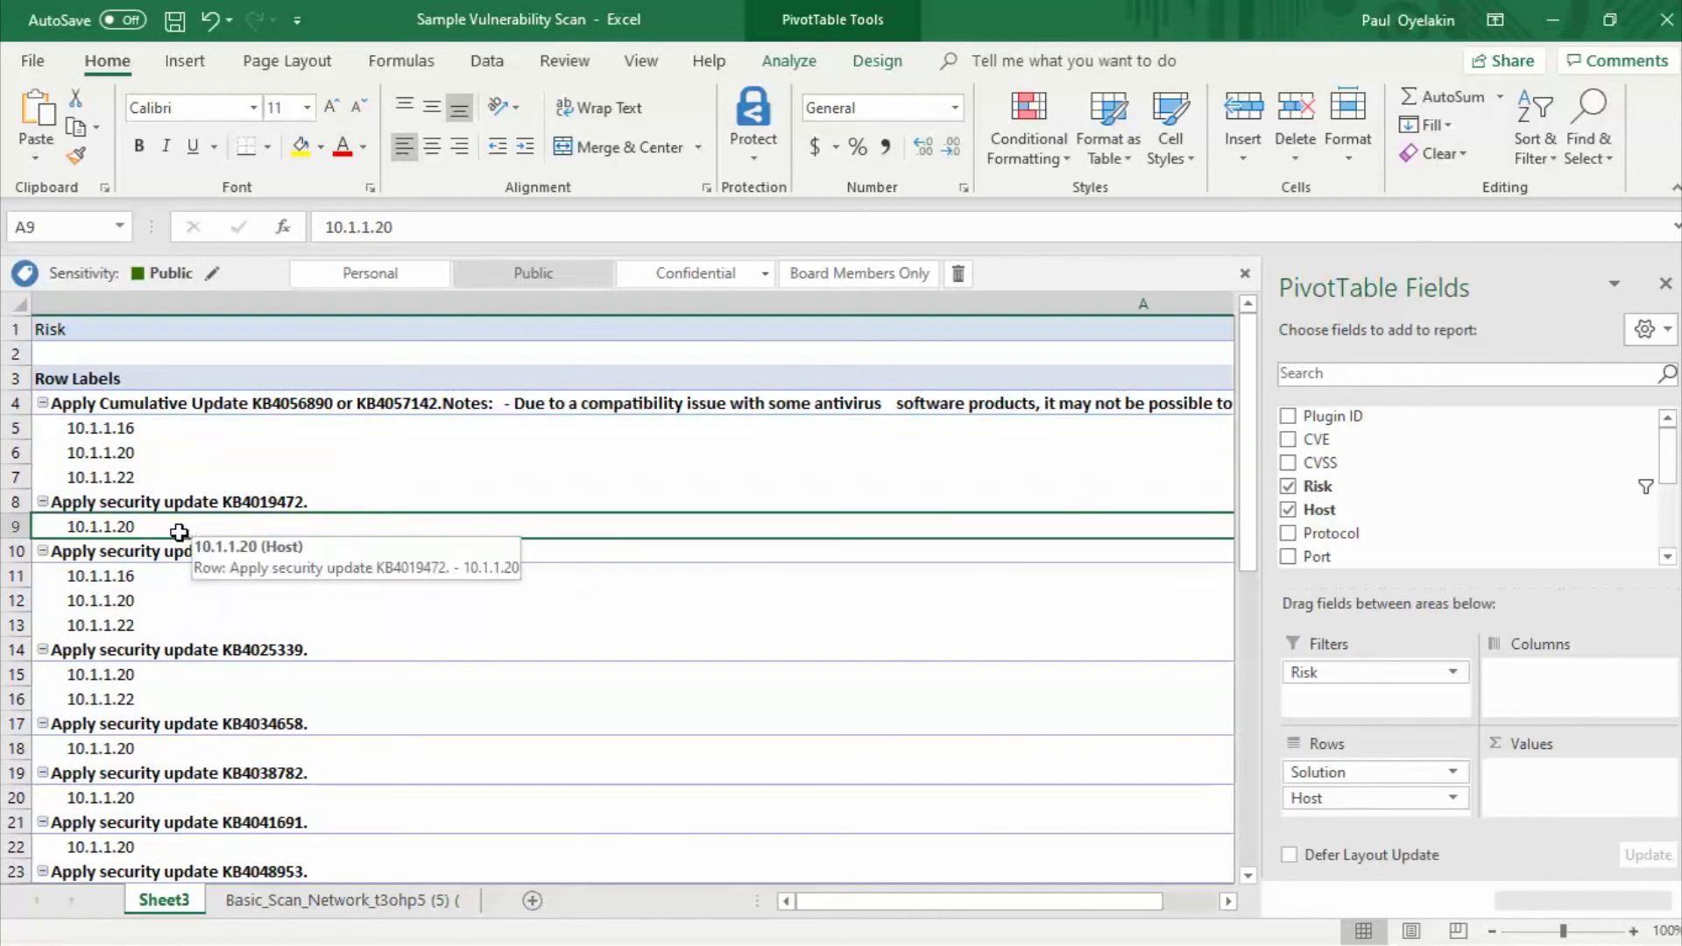